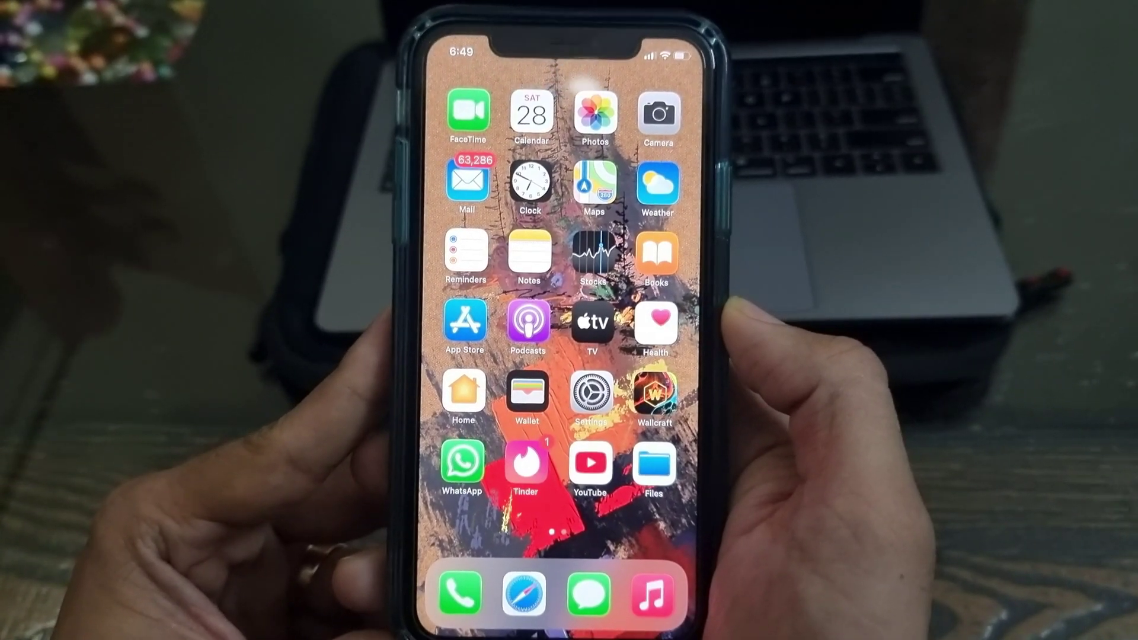
Open Messages and scroll up through the most recent conversation's history
{"action": "left_click", "coordinate": [588, 593]}
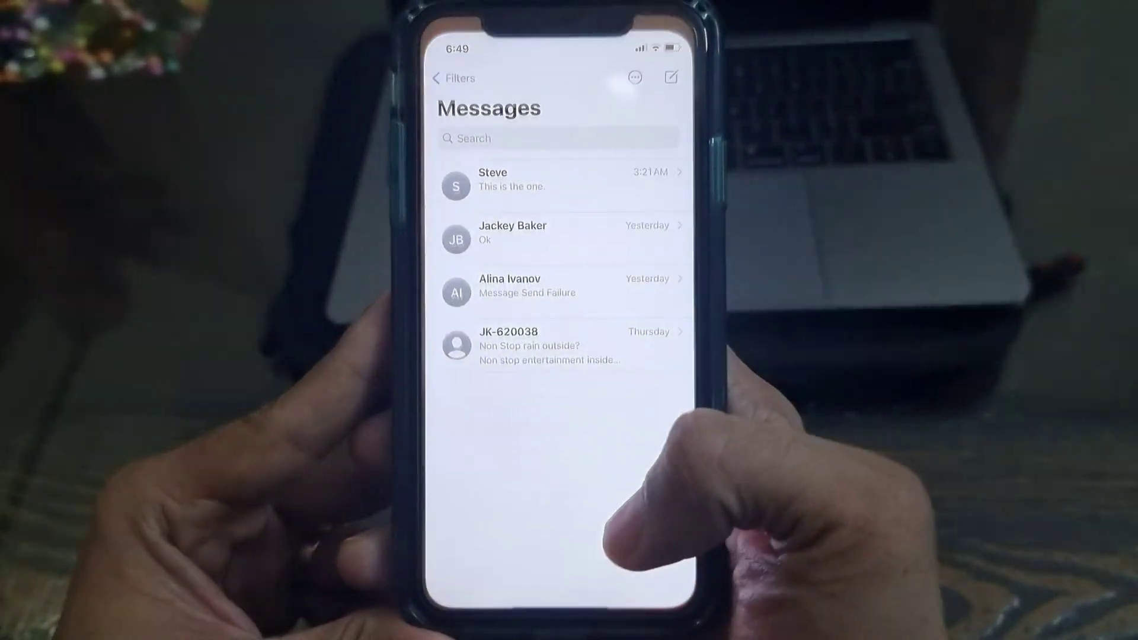
{"action": "left_click", "coordinate": [593, 184]}
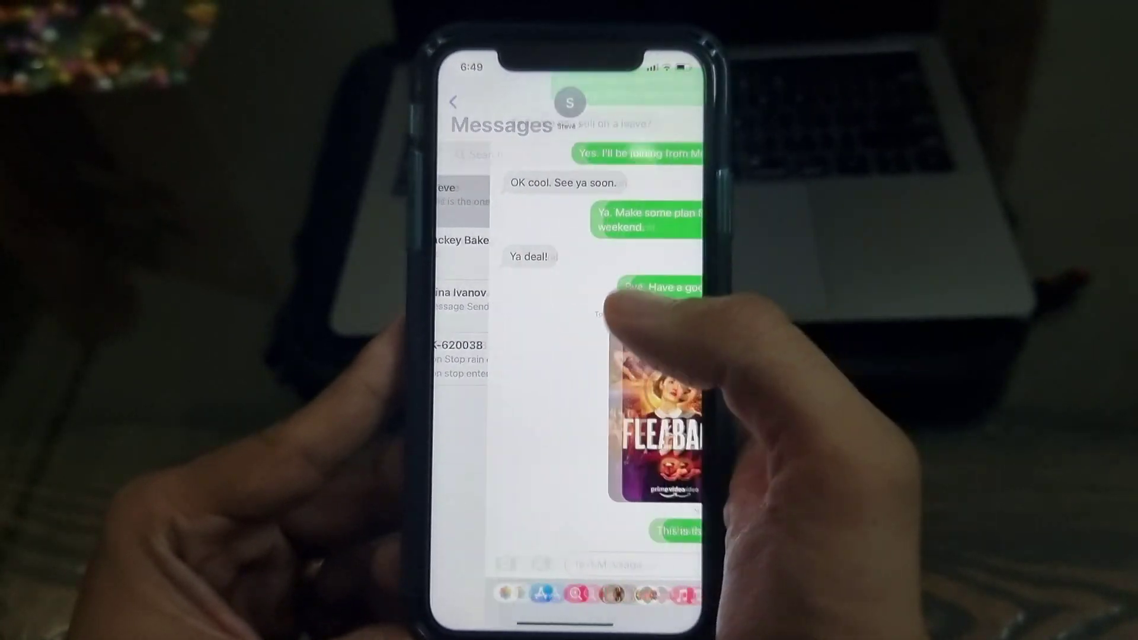
{"action": "scroll", "coordinate": [622, 367], "scroll_direction": "up", "scroll_amount": 5}
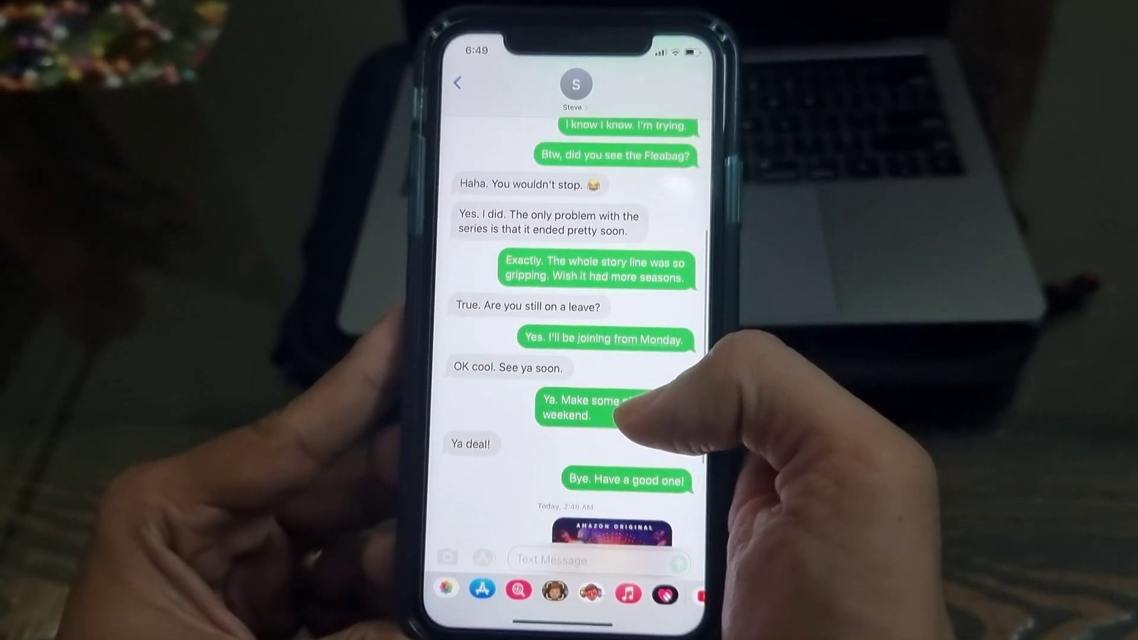
{"action": "scroll", "coordinate": [620, 418], "scroll_direction": "up", "scroll_amount": 3}
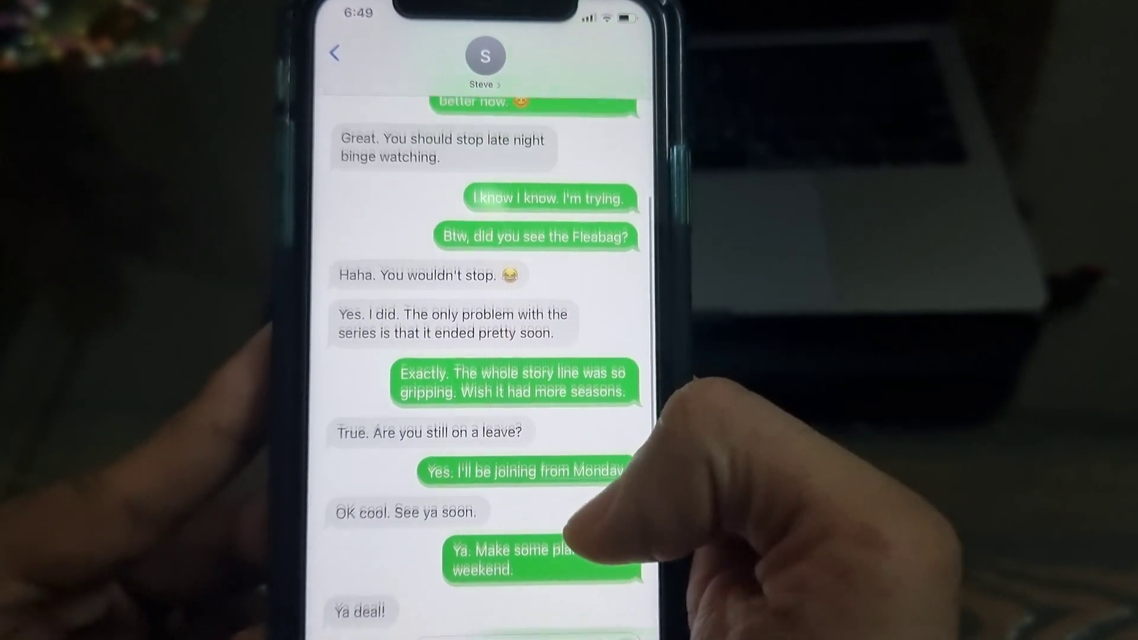
{"action": "scroll", "coordinate": [557, 444], "scroll_direction": "up", "scroll_amount": 3}
{"action": "scroll", "coordinate": [569, 474], "scroll_direction": "up", "scroll_amount": 3}
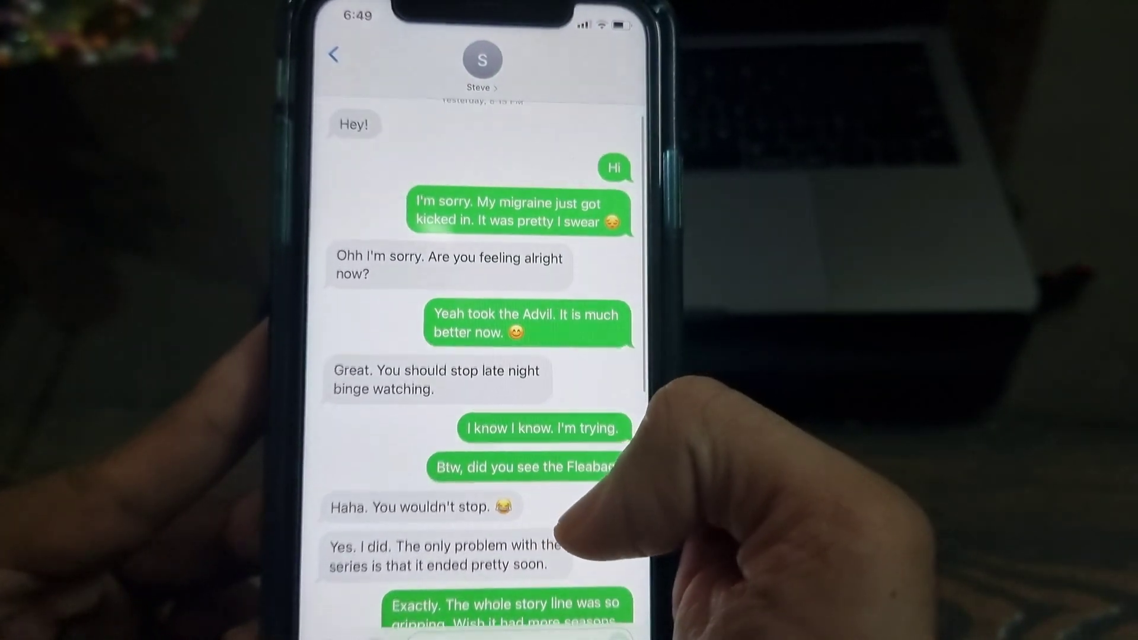
Return to the Fleabag poster and latest reply, then open the second conversation
{"action": "scroll", "coordinate": [557, 504], "scroll_direction": "down", "scroll_amount": 3}
{"action": "scroll", "coordinate": [563, 474], "scroll_direction": "down", "scroll_amount": 5}
{"action": "scroll", "coordinate": [557, 367], "scroll_direction": "down", "scroll_amount": 3}
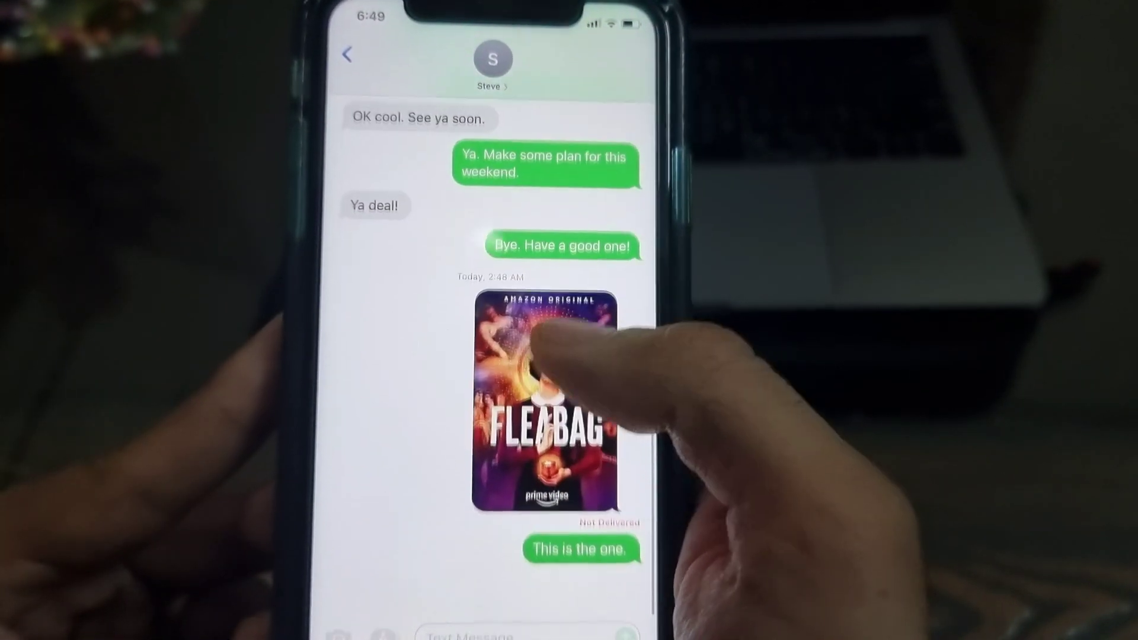
{"action": "scroll", "coordinate": [545, 356], "scroll_direction": "up", "scroll_amount": 1}
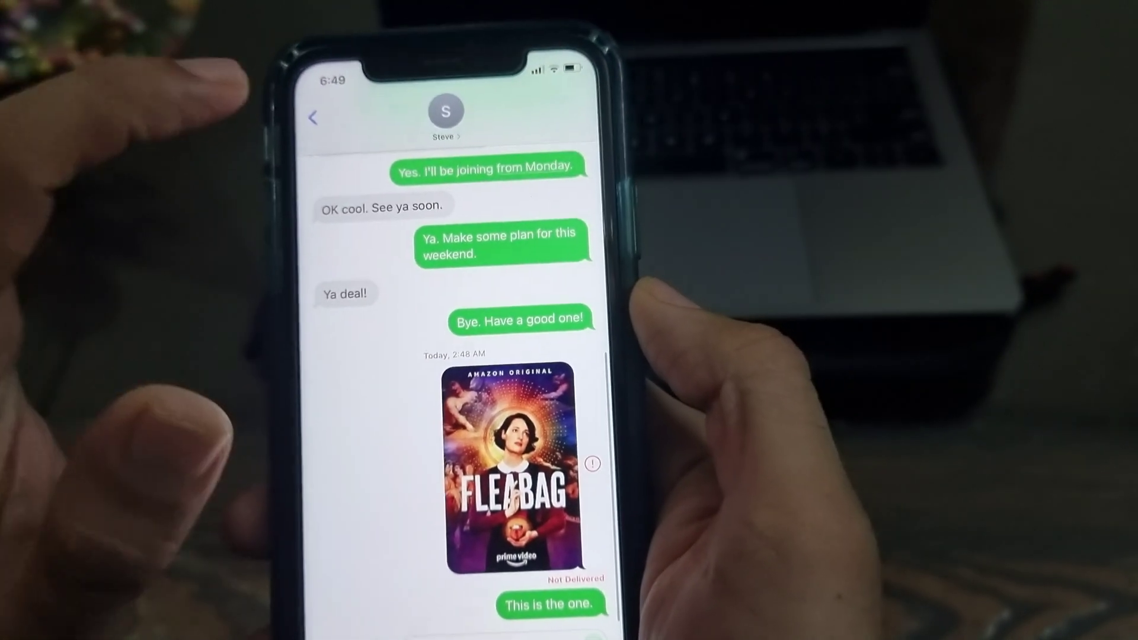
{"action": "left_click_drag", "start_coordinate": [305, 385], "coordinate": [533, 385]}
{"action": "left_click", "coordinate": [403, 266]}
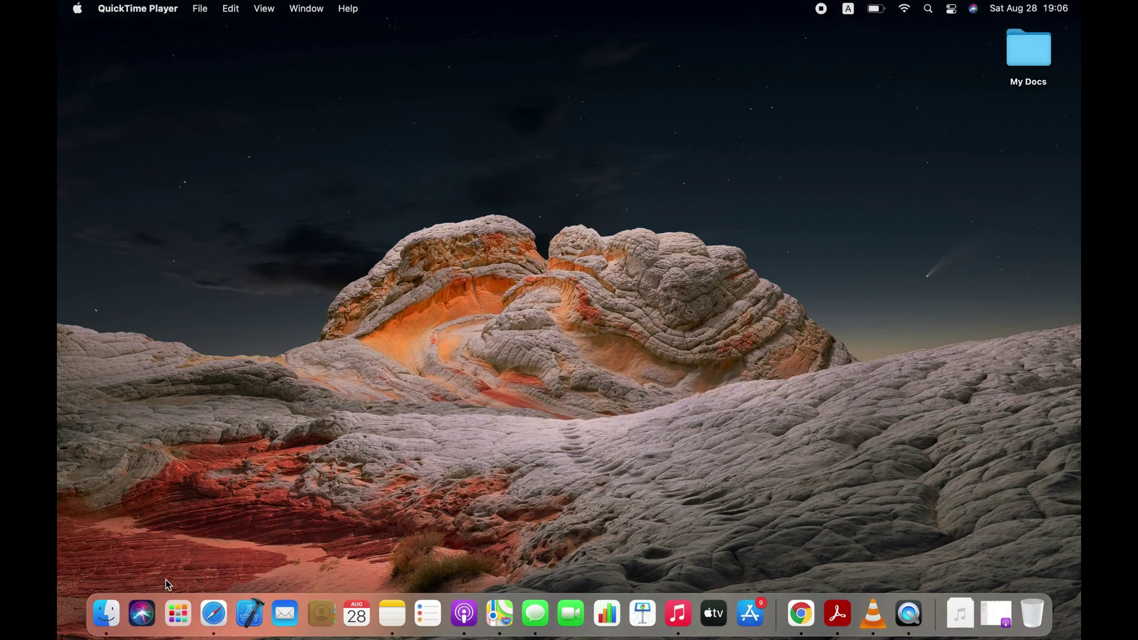
Set the old iPhone to back up all its data to this Mac and run the backup
{"action": "left_click", "coordinate": [105, 611]}
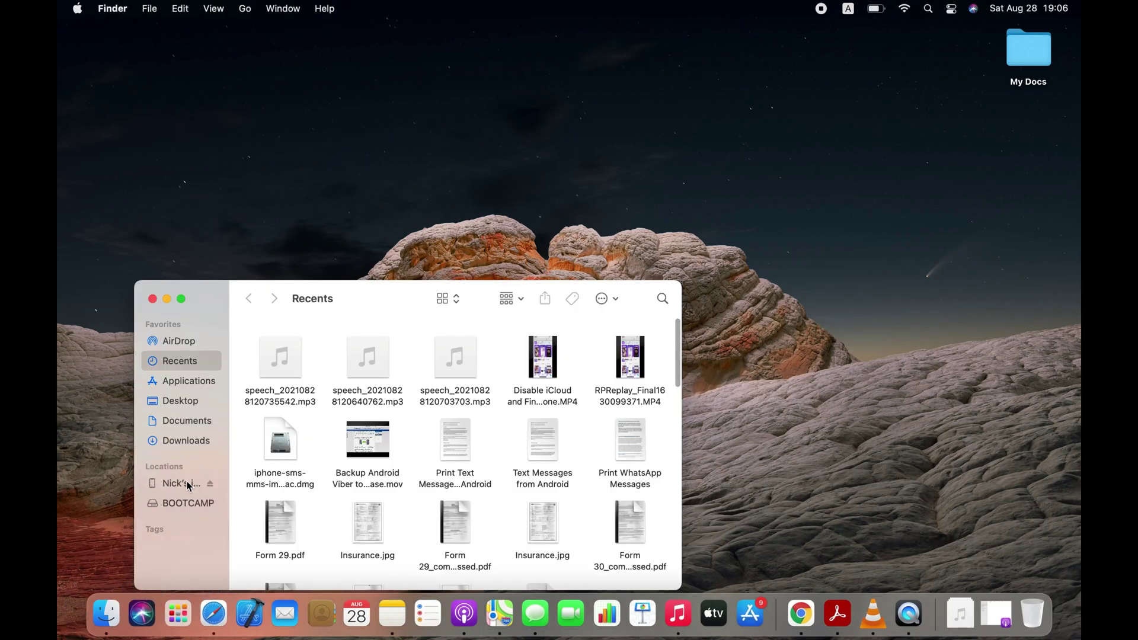
{"action": "left_click", "coordinate": [187, 485]}
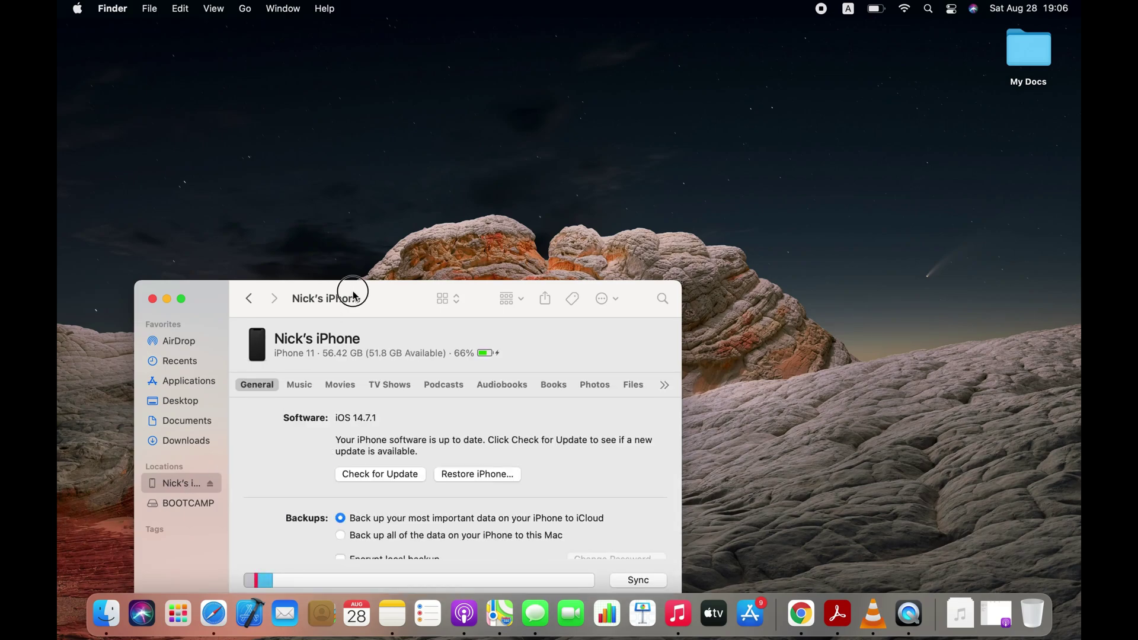
{"action": "left_click_drag", "start_coordinate": [353, 295], "coordinate": [474, 115]}
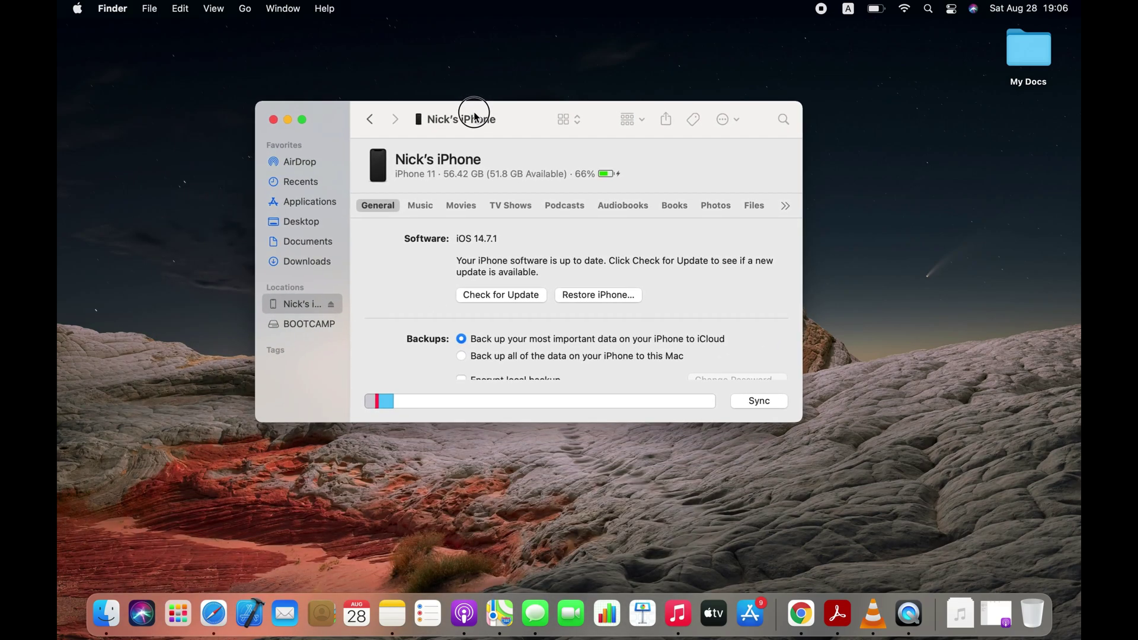
{"action": "left_click_drag", "start_coordinate": [791, 431], "coordinate": [915, 589]}
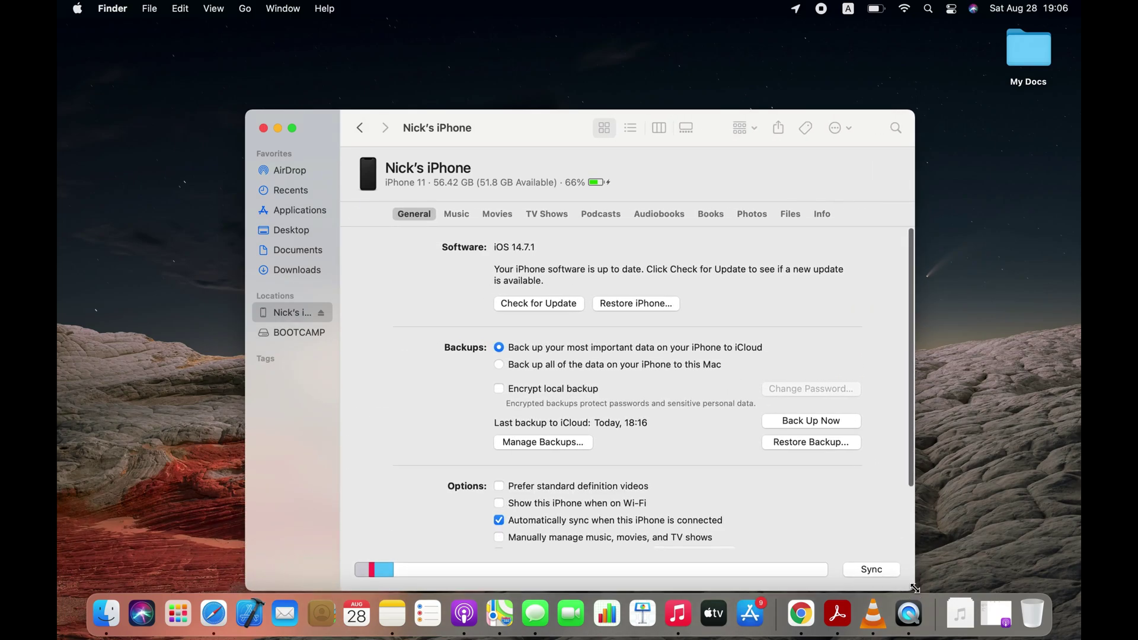
{"action": "left_click_drag", "start_coordinate": [540, 117], "coordinate": [544, 69]}
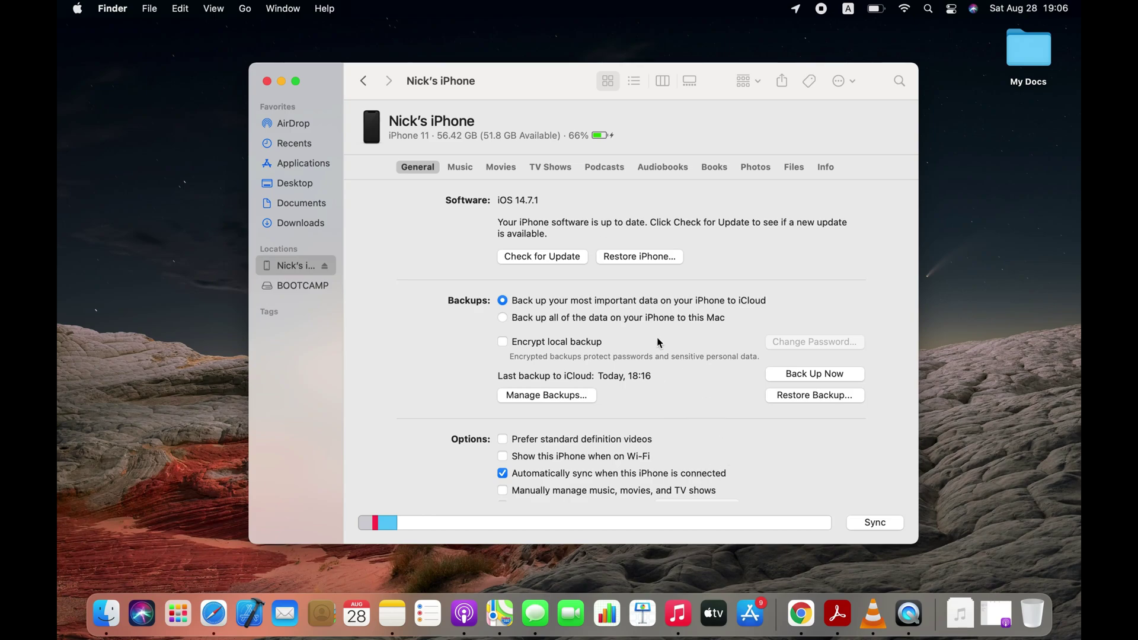
{"action": "left_click", "coordinate": [511, 321]}
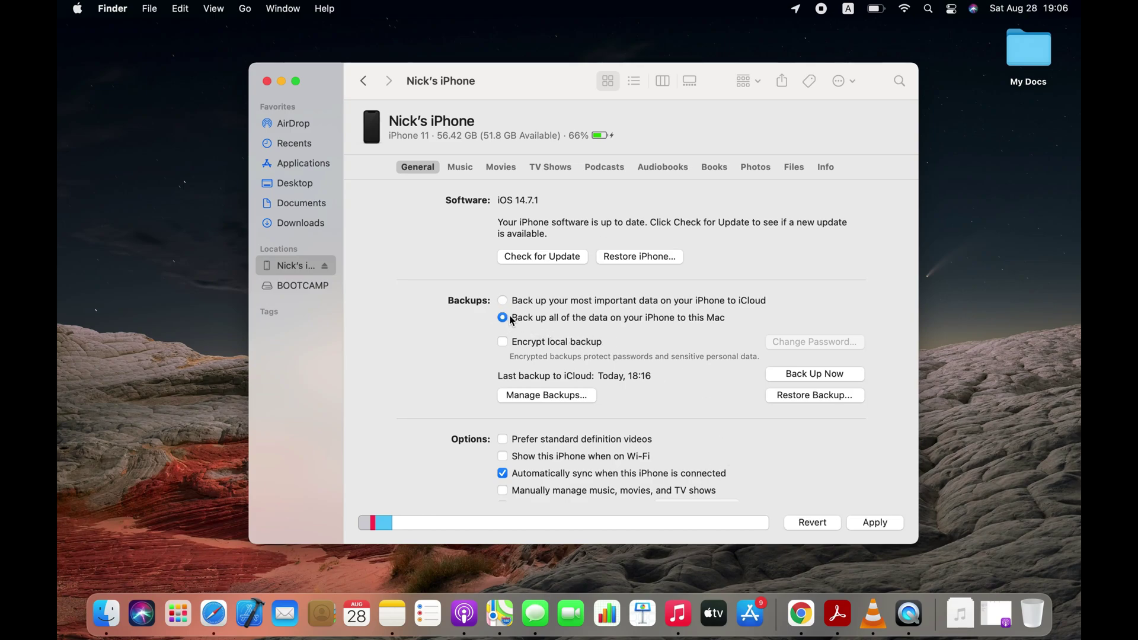
{"action": "left_click", "coordinate": [802, 372]}
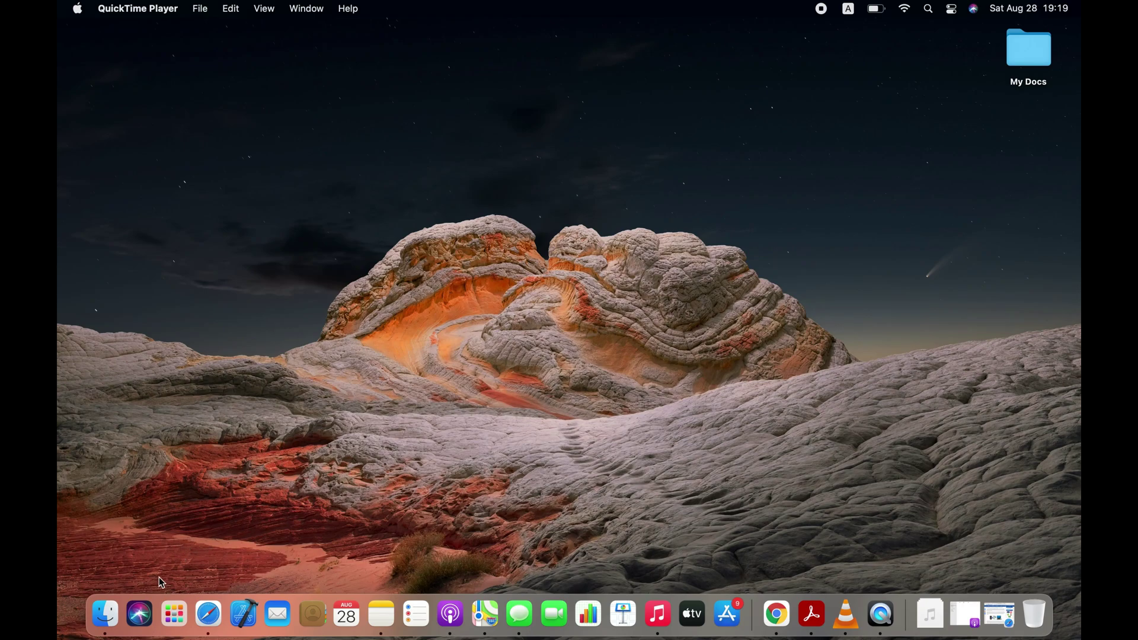
Restore the new iPhone from today's old-iPhone backup, dismissing the Find My warning
{"action": "left_click", "coordinate": [106, 612]}
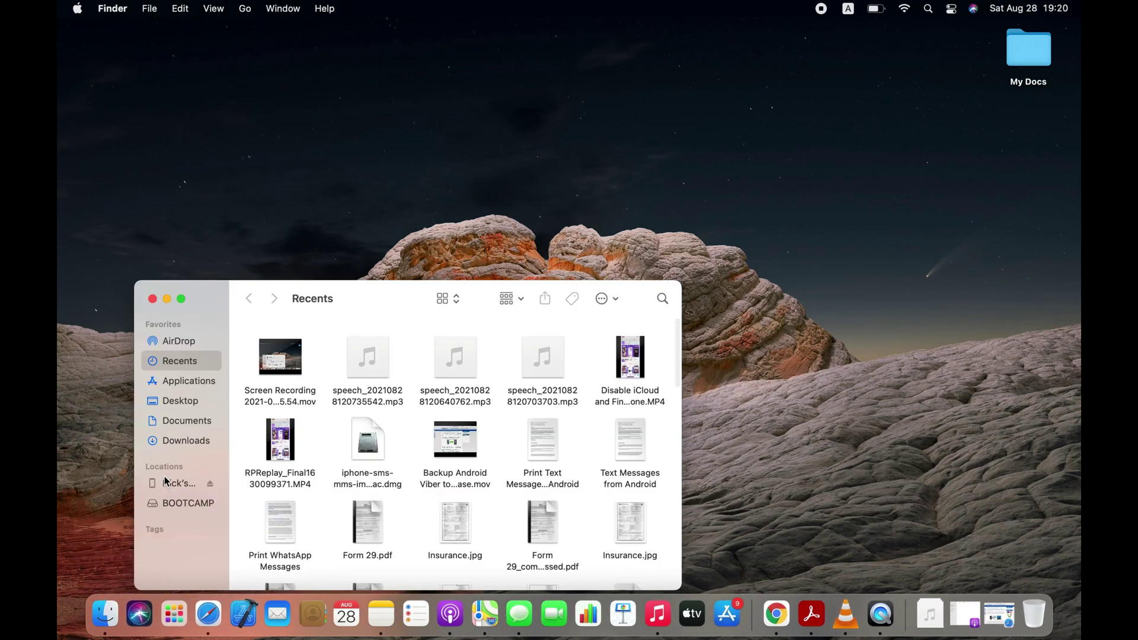
{"action": "left_click", "coordinate": [181, 482]}
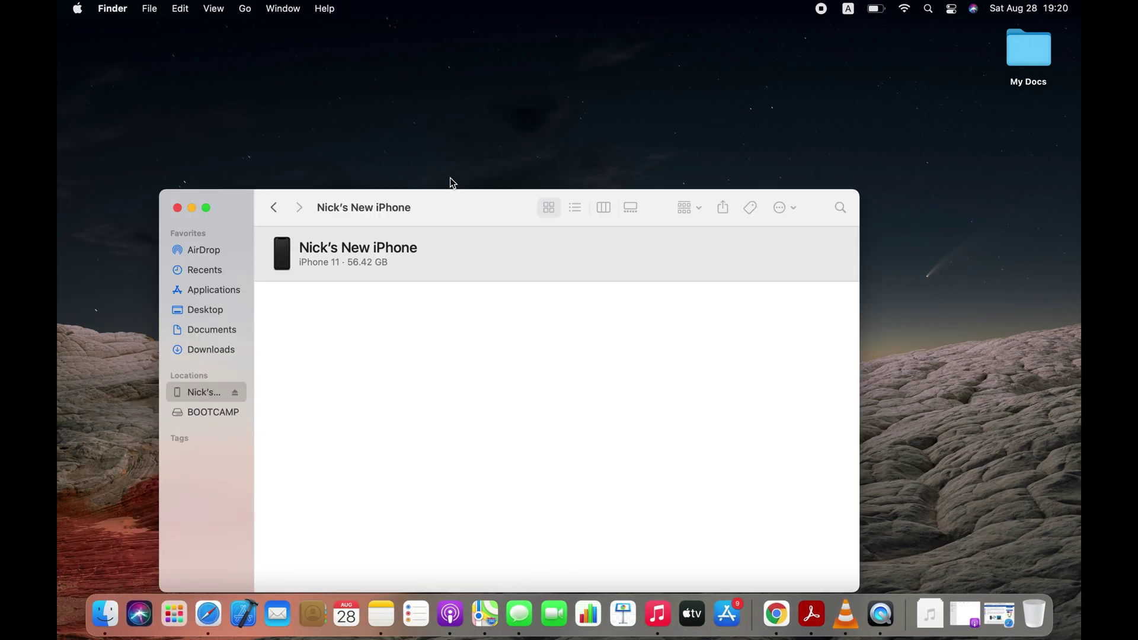
{"action": "mouse_move", "coordinate": [449, 176]}
{"action": "left_mouse_down"}
{"action": "mouse_move", "coordinate": [525, 119]}
{"action": "mouse_move", "coordinate": [525, 33]}
{"action": "left_mouse_up"}
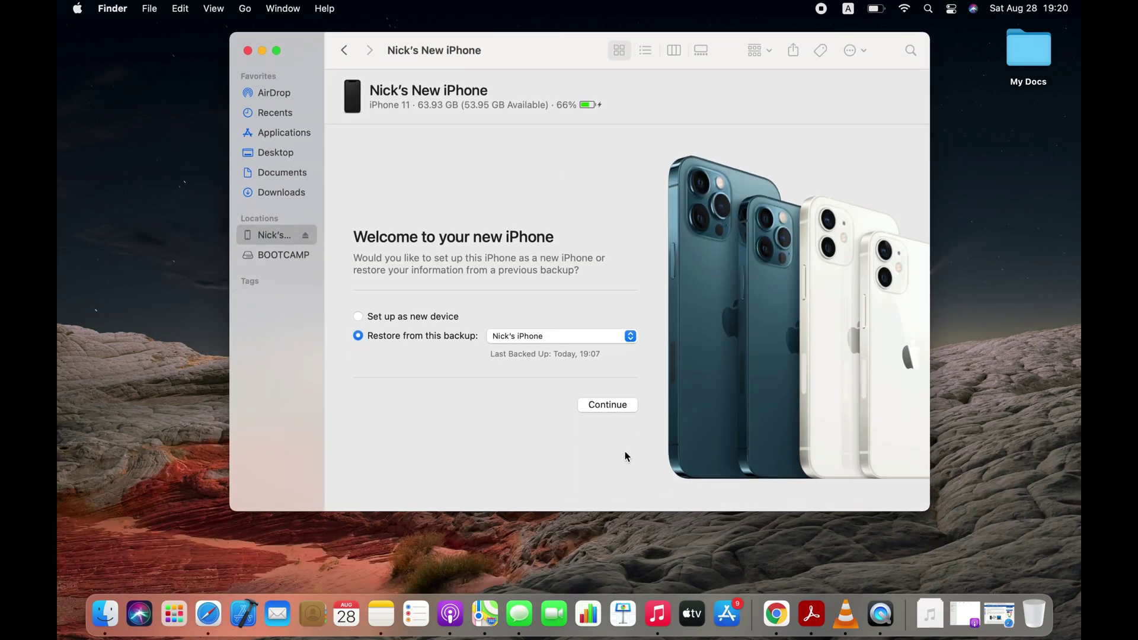
{"action": "left_click_drag", "start_coordinate": [612, 511], "coordinate": [613, 533]}
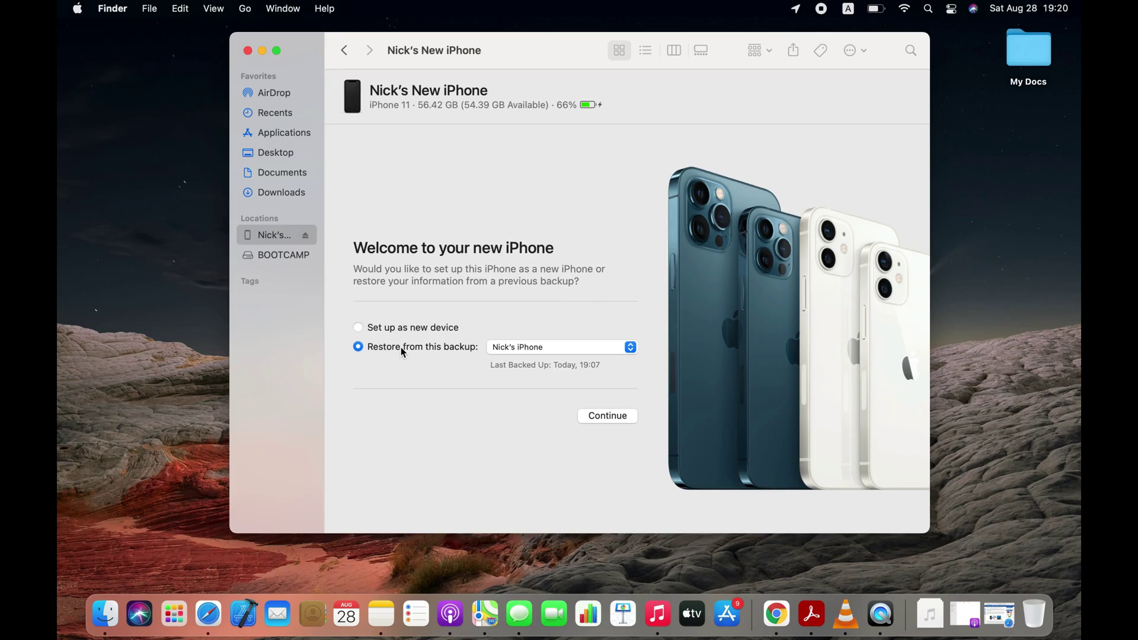
{"action": "left_click", "coordinate": [605, 421]}
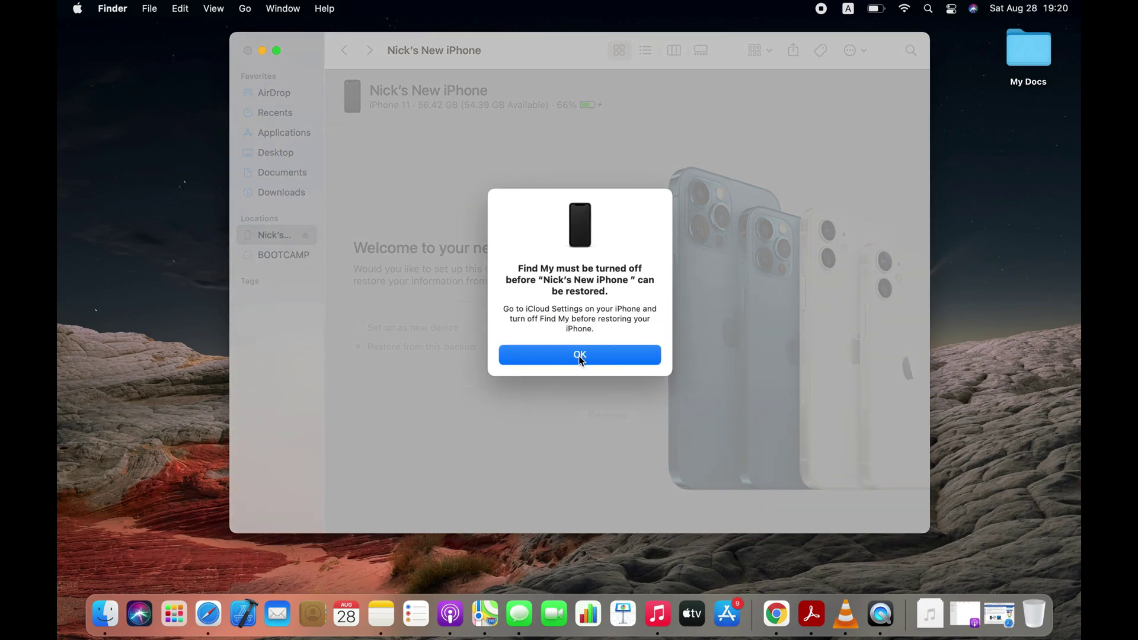
{"action": "left_click", "coordinate": [581, 358]}
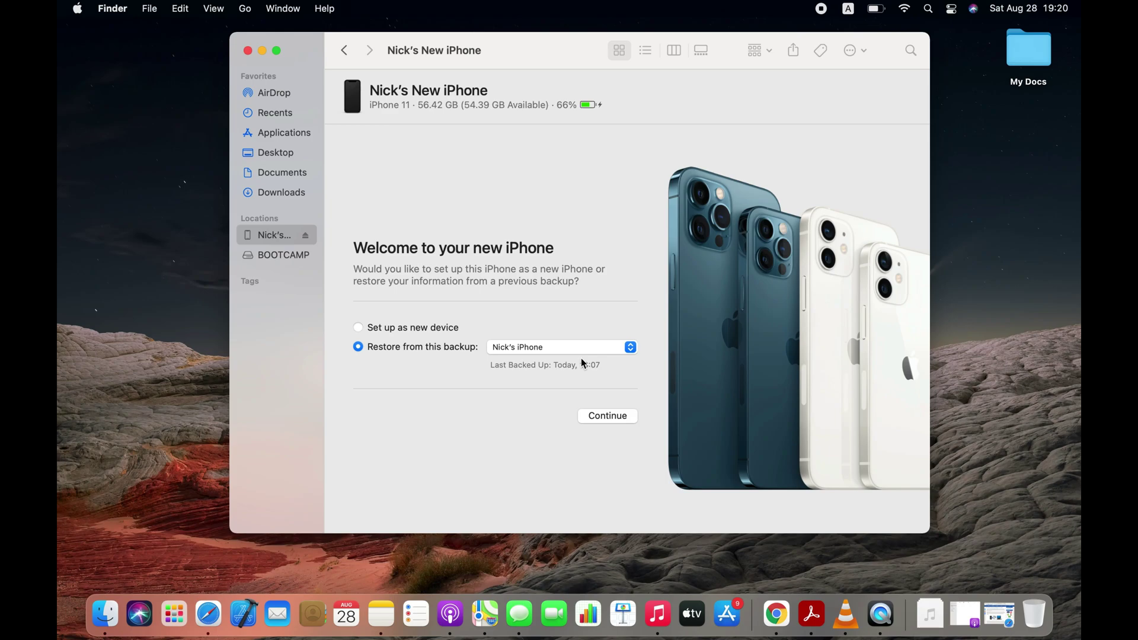
{"action": "left_click", "coordinate": [601, 419]}
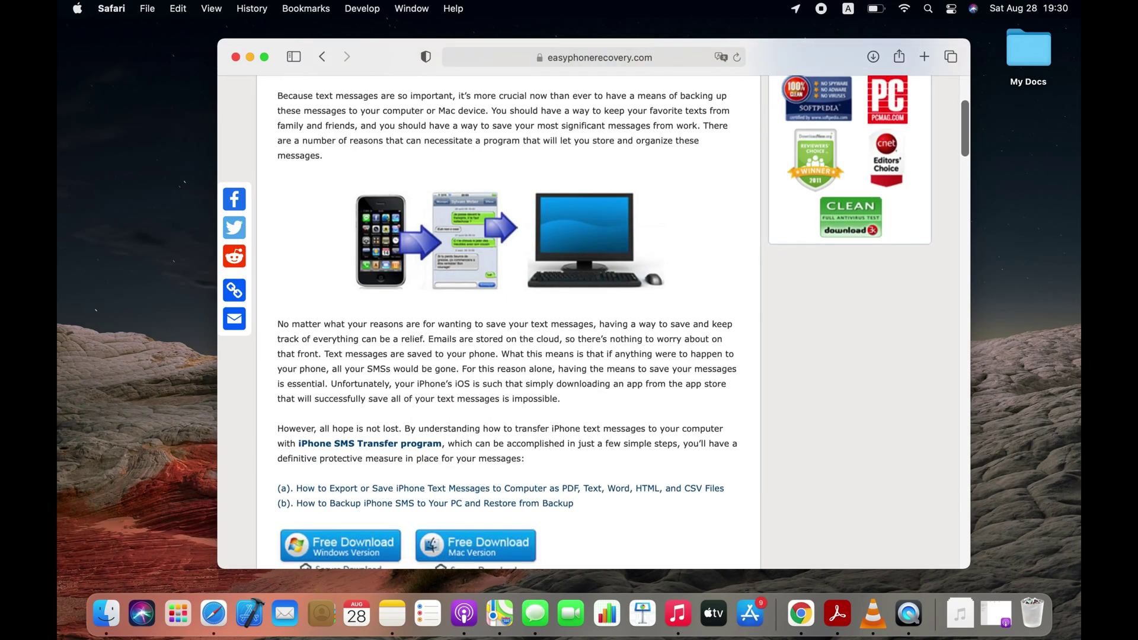
{"action": "scroll", "coordinate": [593, 320], "scroll_direction": "down", "scroll_amount": 1}
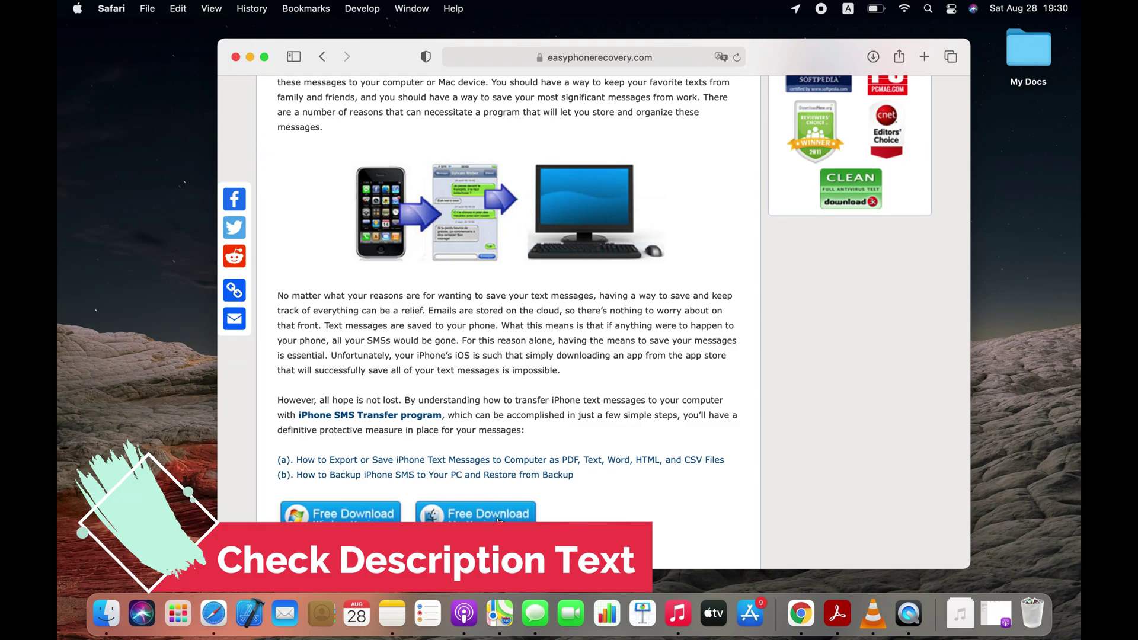
Finish the easyphonerecovery.com article, close Safari, and show the installed applications
{"action": "left_click", "coordinate": [236, 57]}
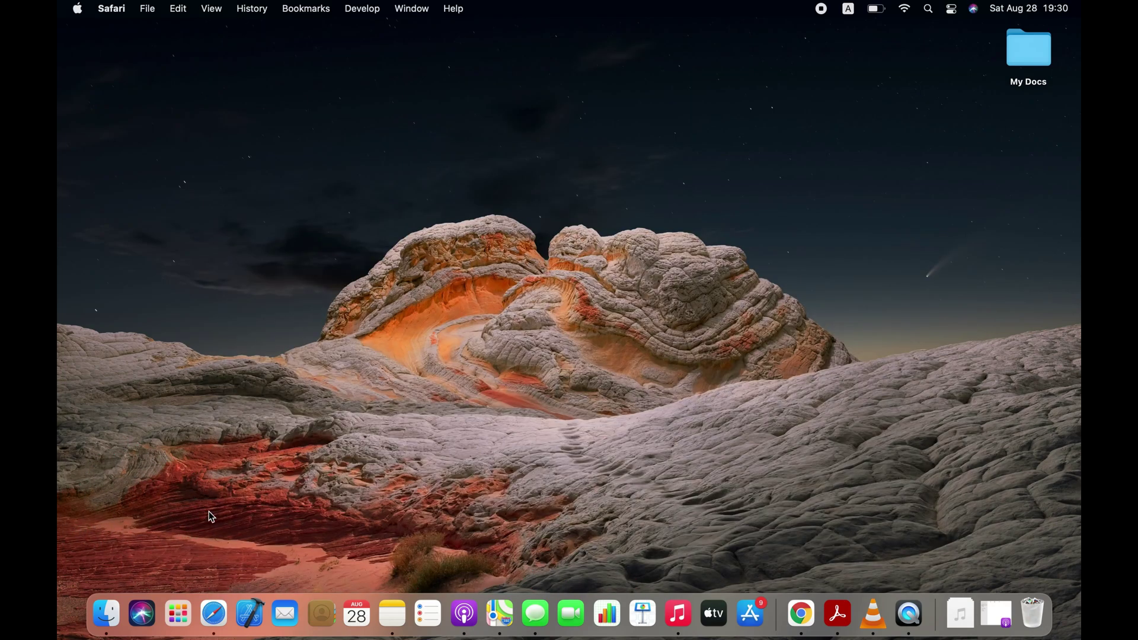
{"action": "left_click", "coordinate": [184, 603]}
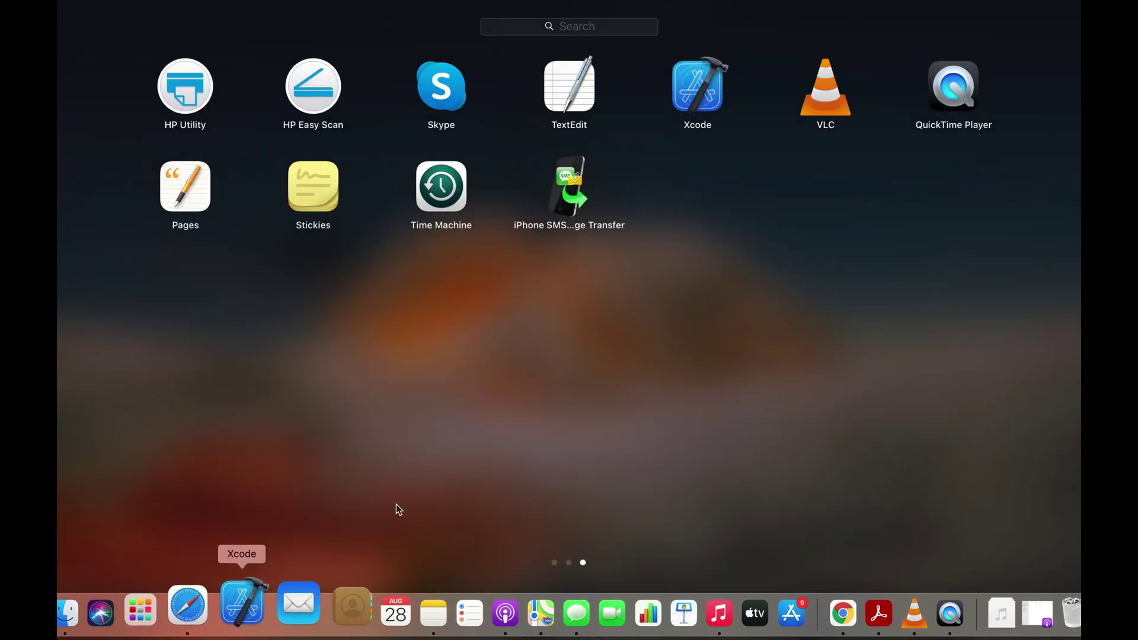
Launch iPhone SMS Transfer from Launchpad and move its window up and left
{"action": "left_click", "coordinate": [564, 176]}
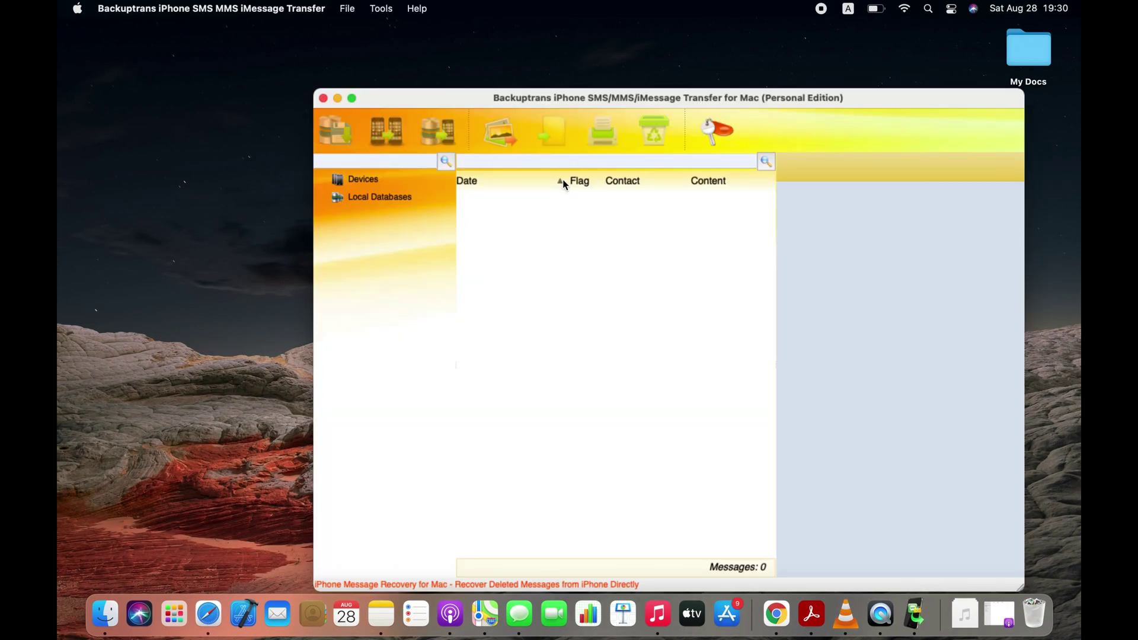
{"action": "left_click_drag", "start_coordinate": [556, 98], "coordinate": [494, 71]}
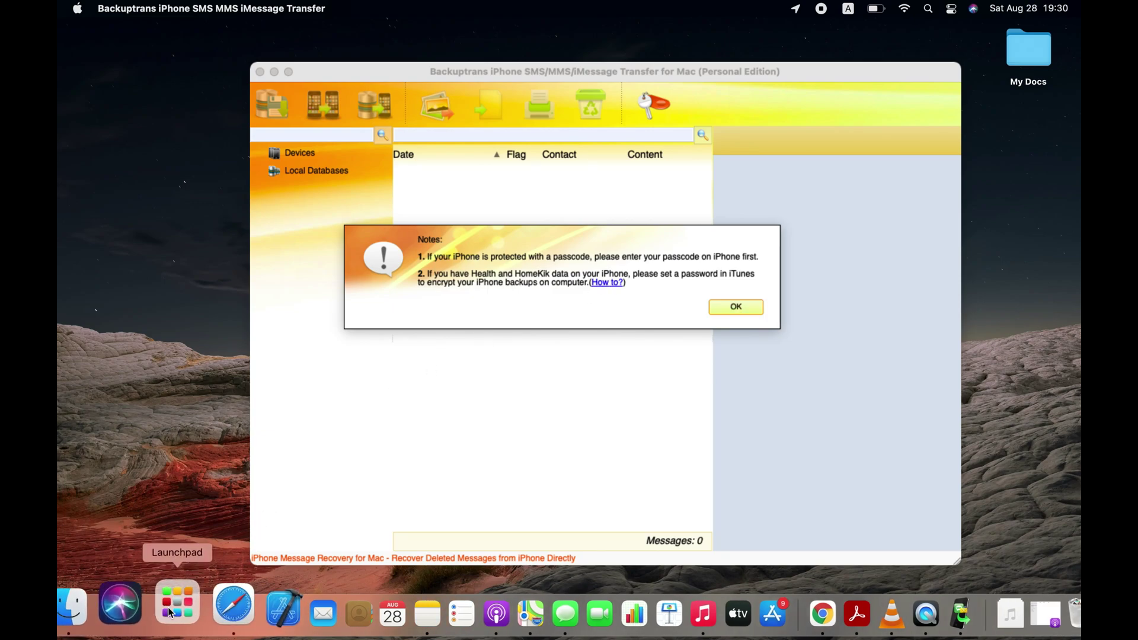
{"action": "left_click", "coordinate": [115, 616]}
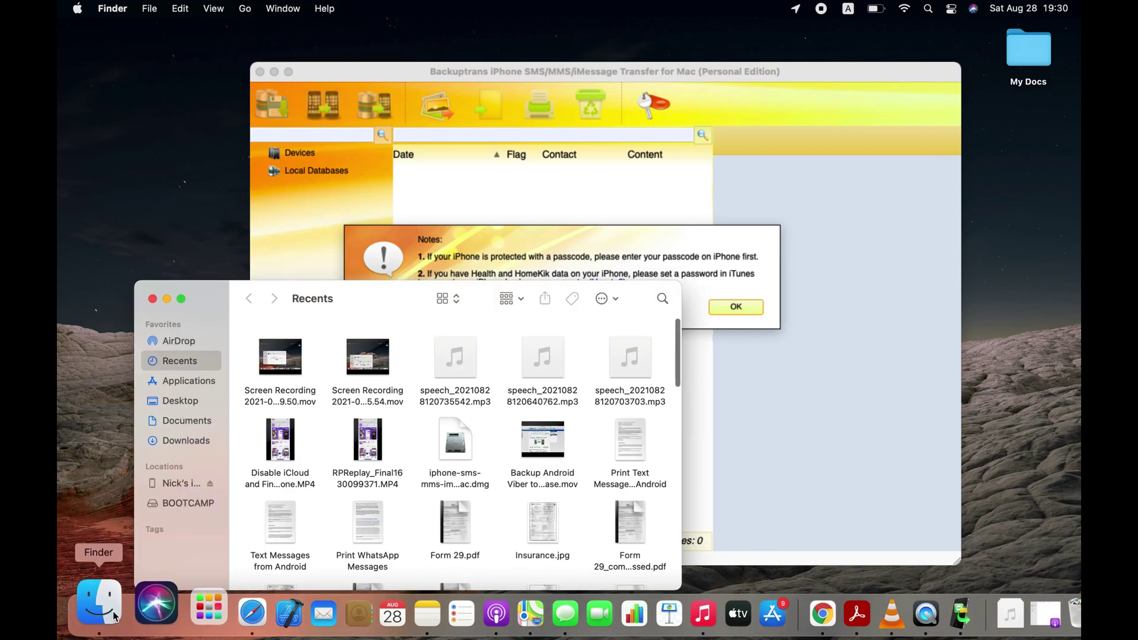
{"action": "left_click", "coordinate": [184, 483]}
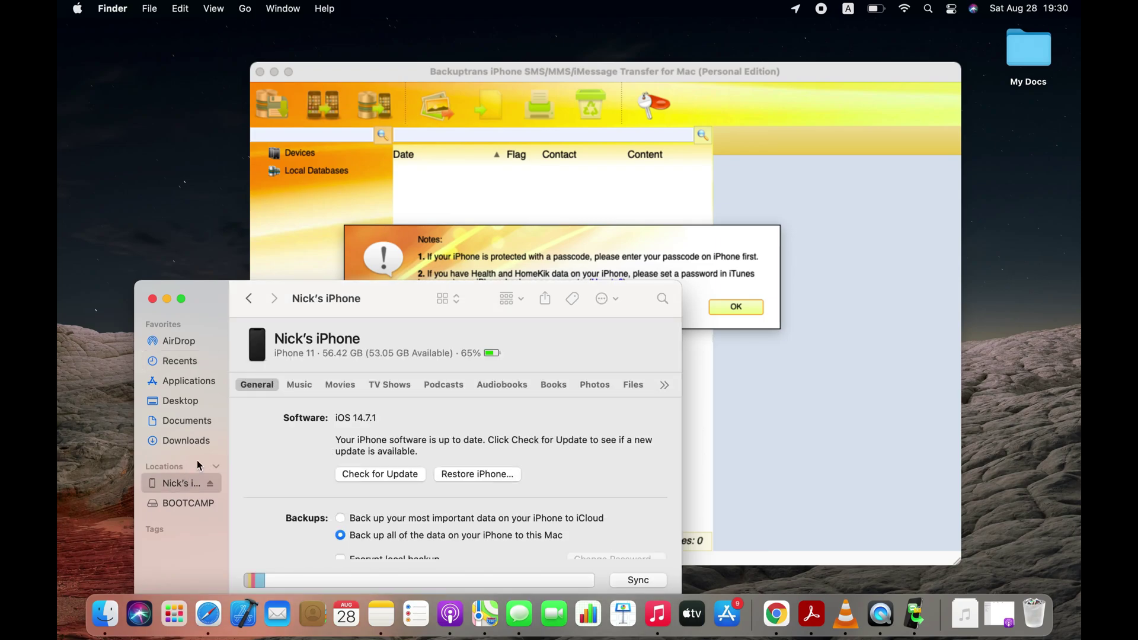
{"action": "left_click", "coordinate": [181, 299]}
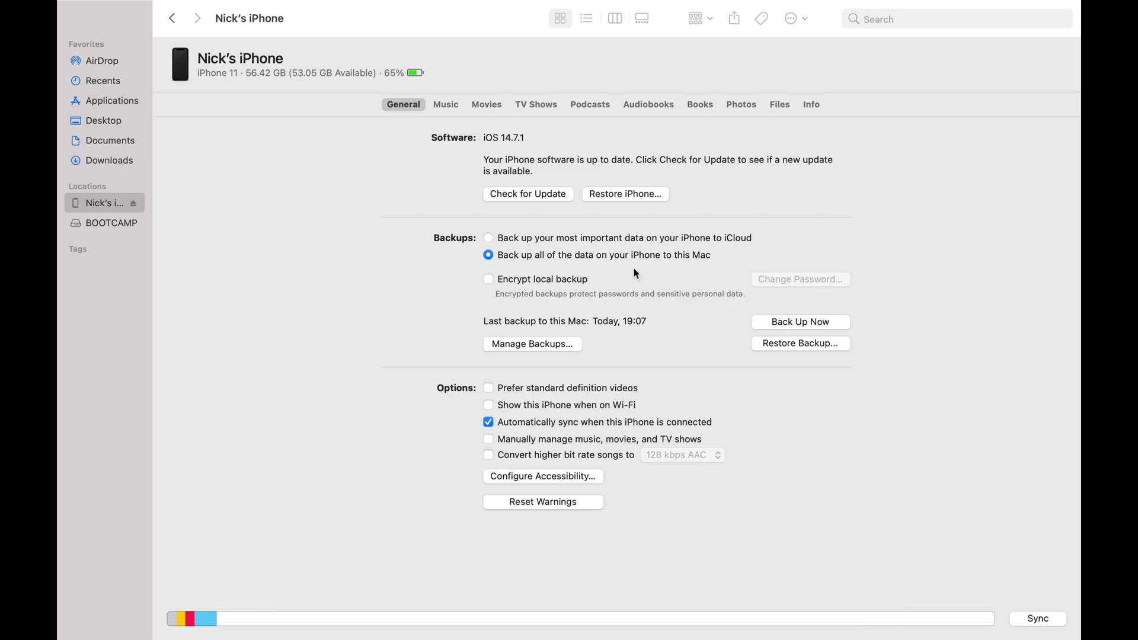
{"action": "mouse_move", "coordinate": [64, 5]}
{"action": "left_click", "coordinate": [75, 33]}
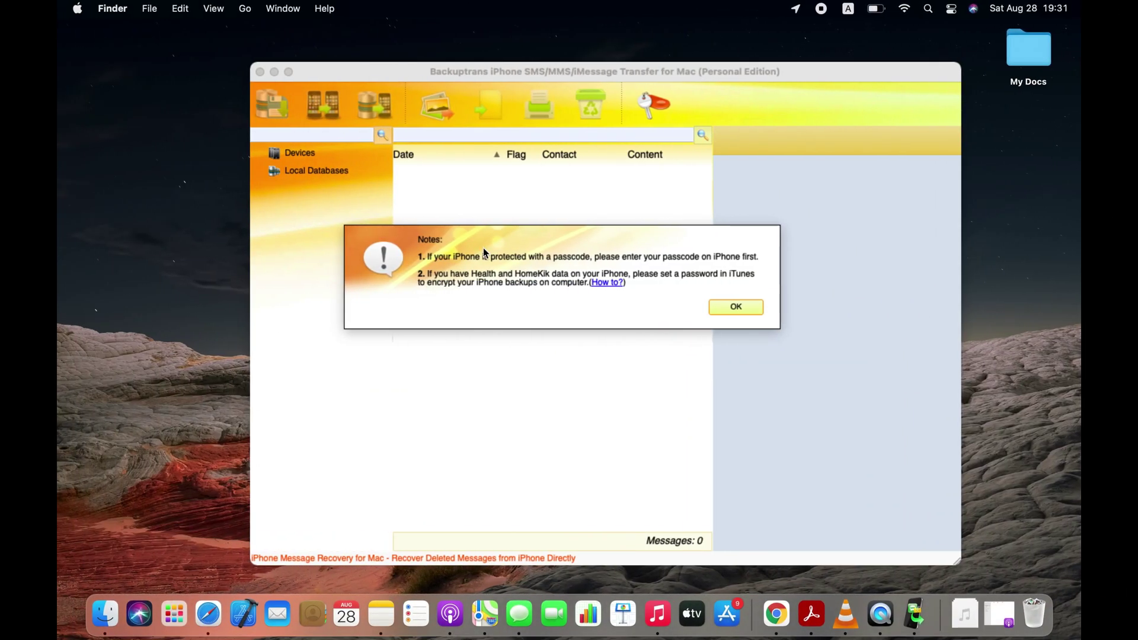
{"action": "left_click", "coordinate": [747, 307]}
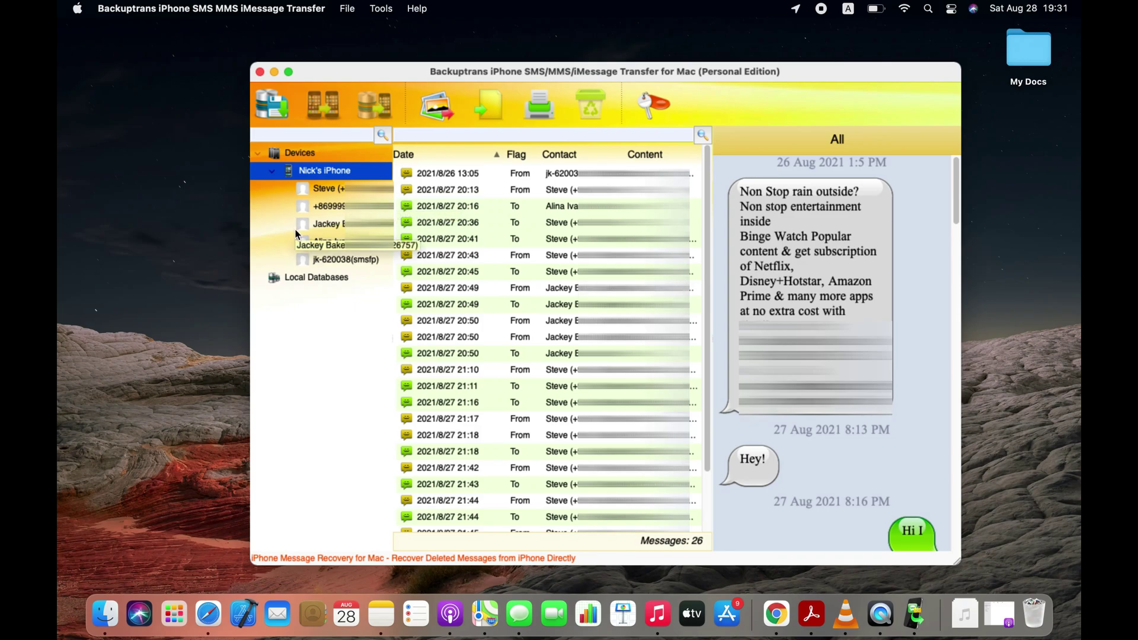
Browse Steve's 19-message chat and view the Fleabag poster at full size
{"action": "left_click", "coordinate": [336, 189]}
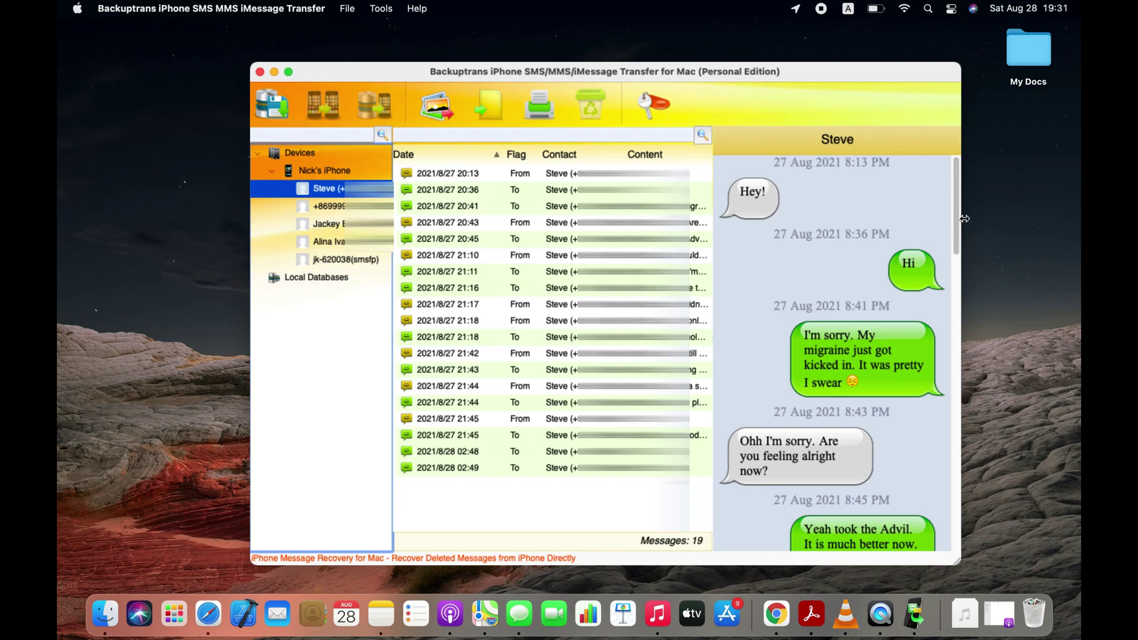
{"action": "left_click_drag", "start_coordinate": [960, 219], "coordinate": [984, 450]}
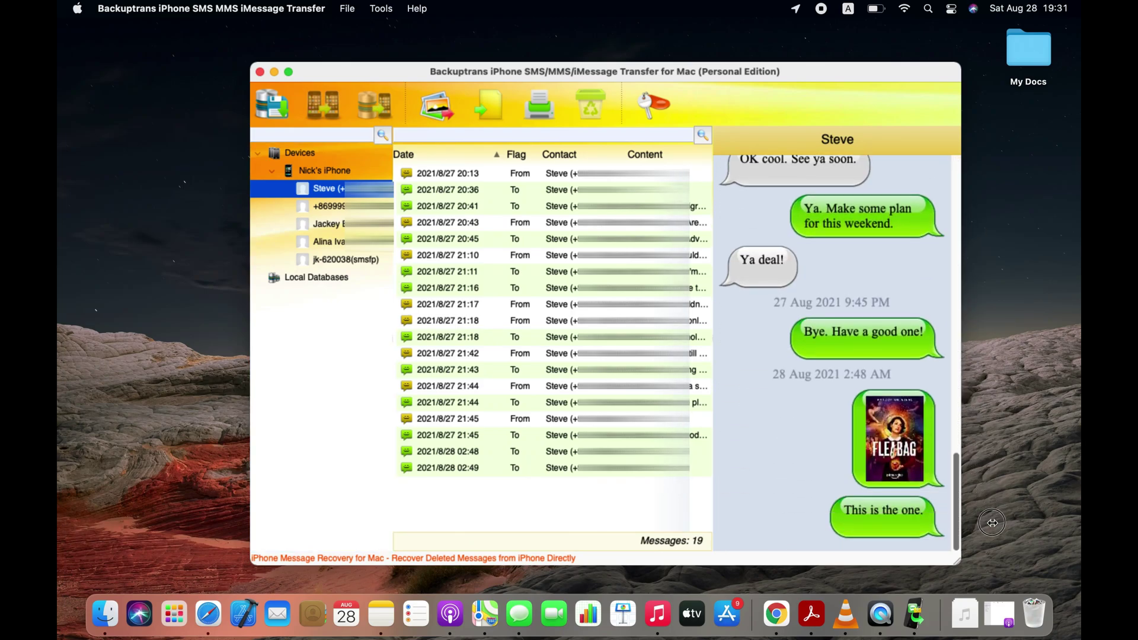
{"action": "left_click_drag", "start_coordinate": [983, 451], "coordinate": [956, 498]}
{"action": "double_click", "coordinate": [903, 449]}
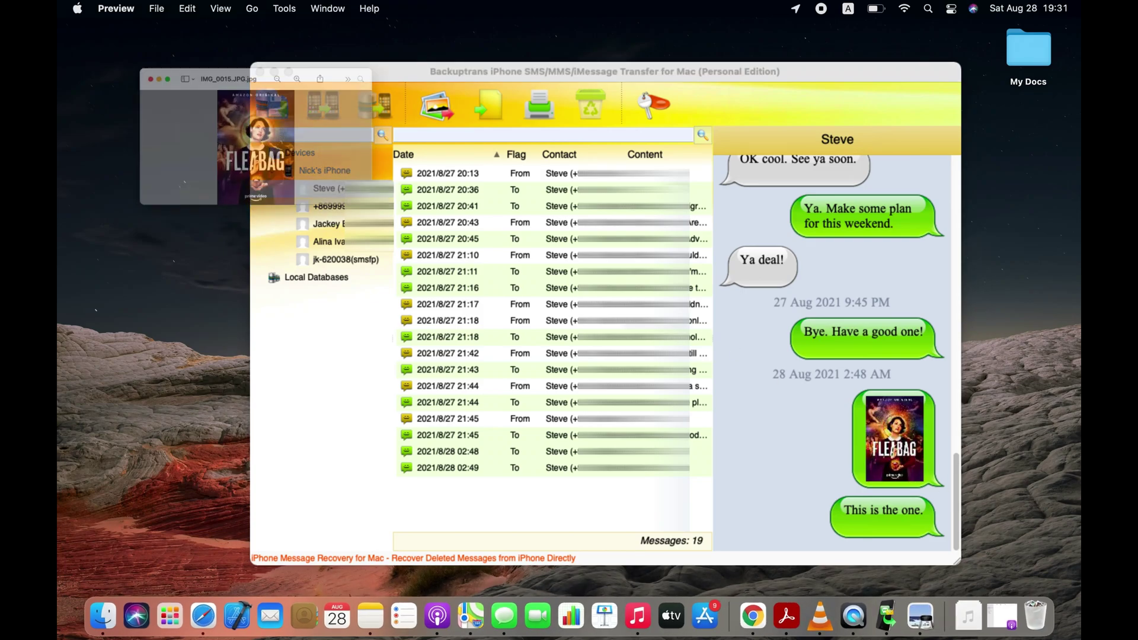
{"action": "left_click", "coordinate": [79, 39]}
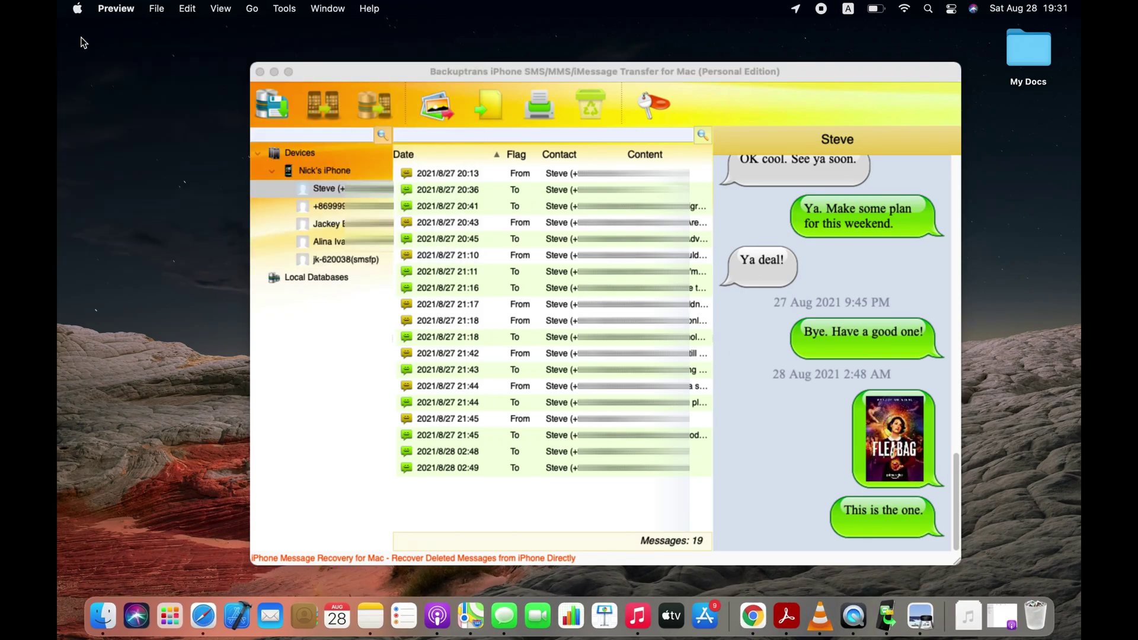
Back up all 26 old-iPhone messages into a new local database
{"action": "left_click", "coordinate": [309, 171]}
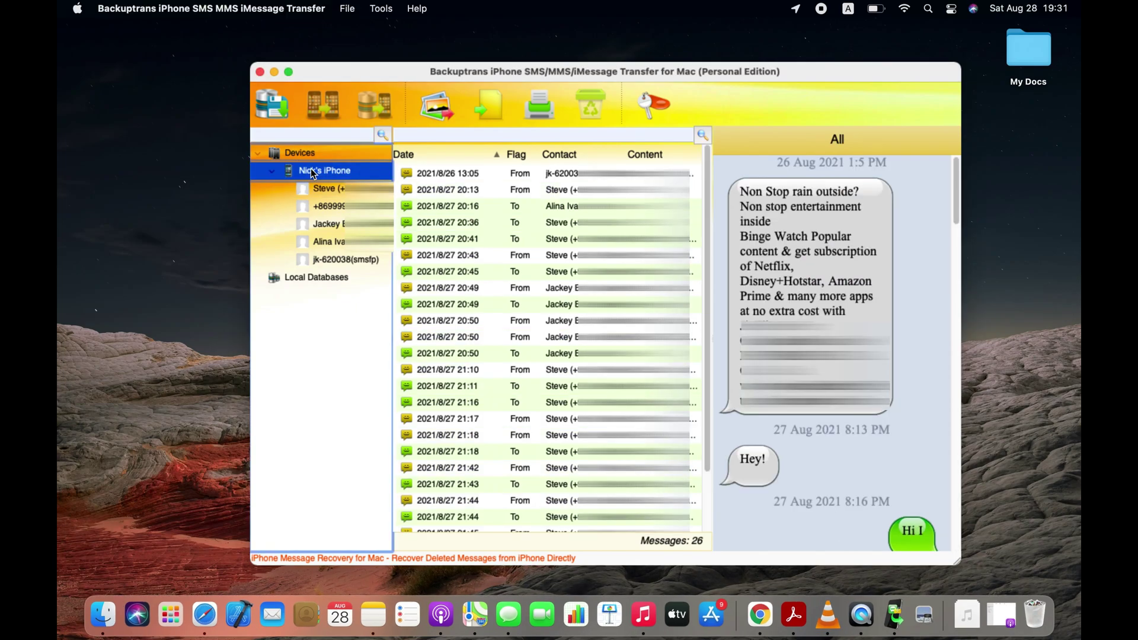
{"action": "left_click", "coordinate": [275, 111]}
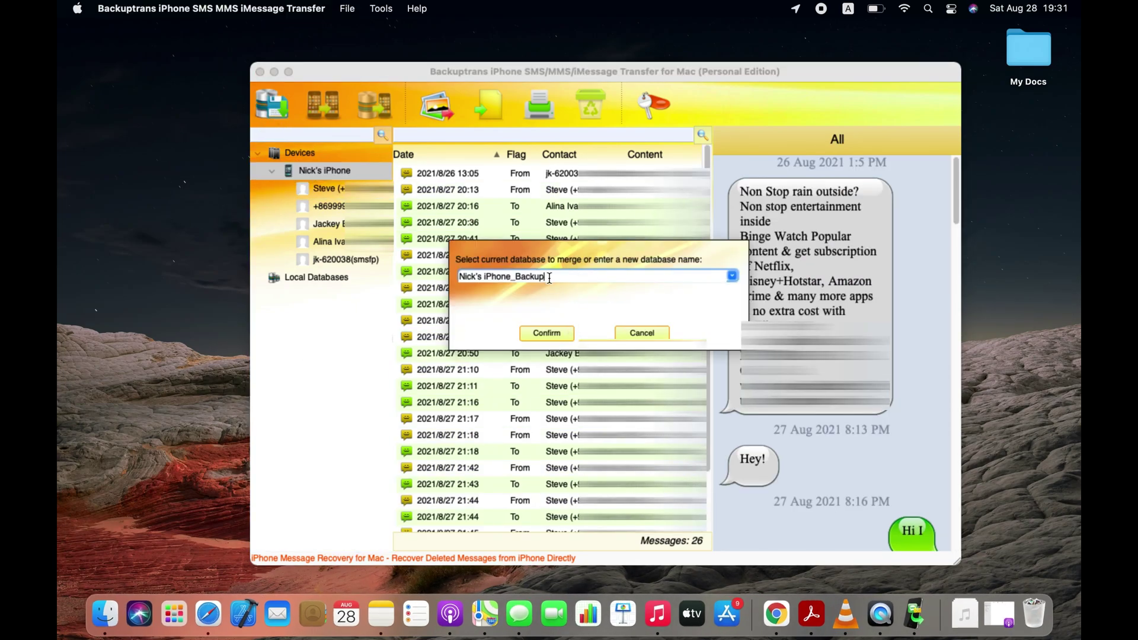
{"action": "left_click", "coordinate": [548, 335]}
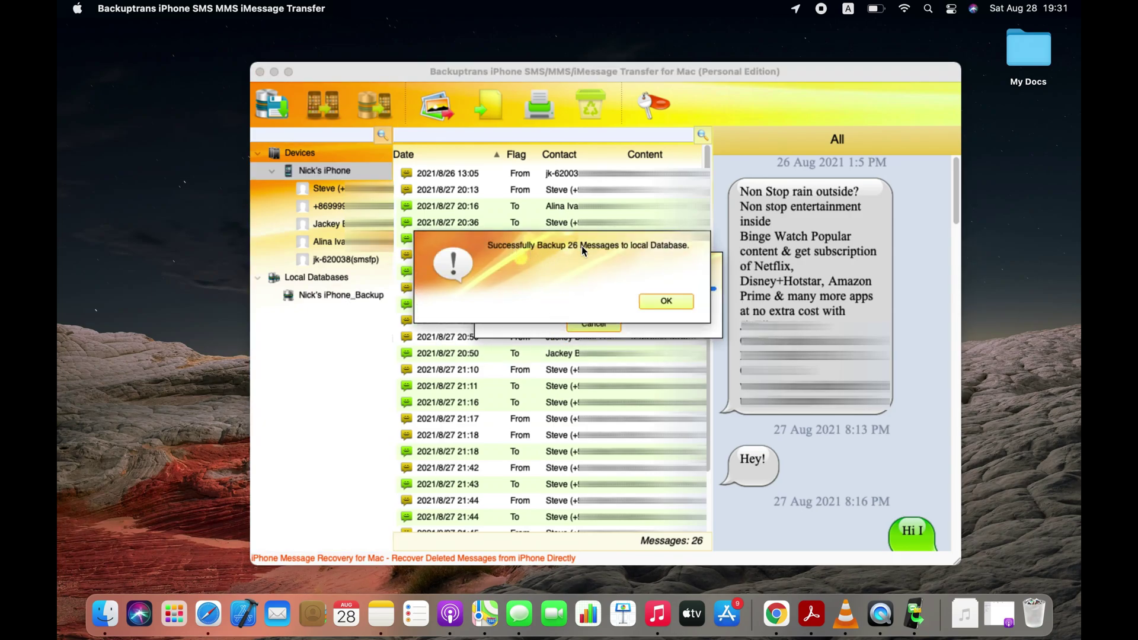
{"action": "left_click", "coordinate": [666, 301]}
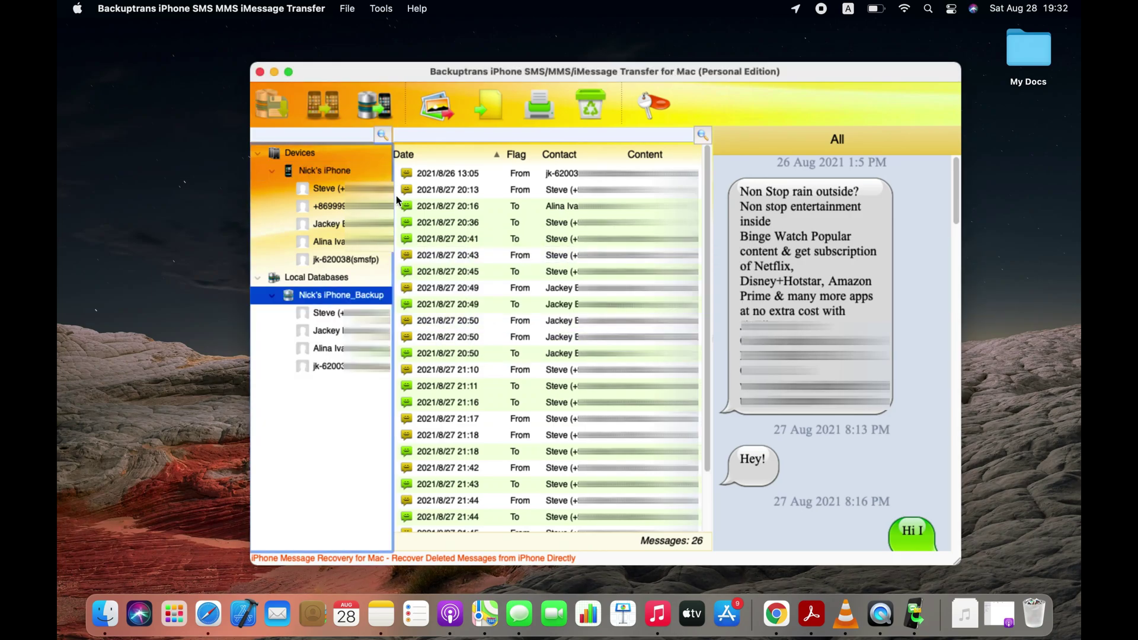
Open and scroll Steve's conversation inside the local backup database
{"action": "left_click", "coordinate": [273, 295]}
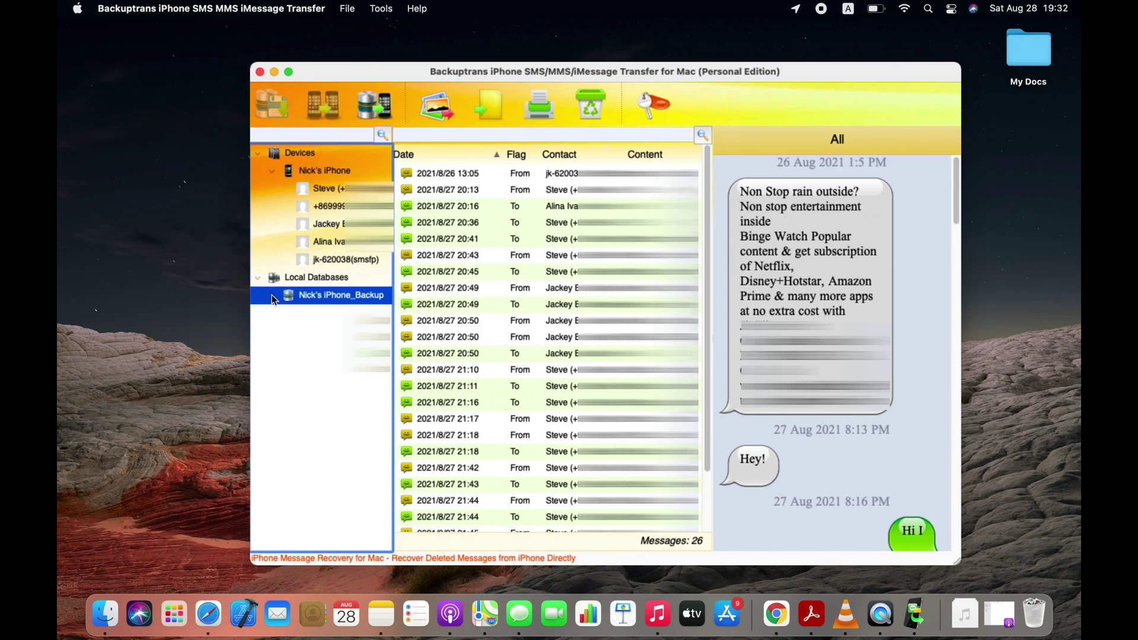
{"action": "left_click", "coordinate": [323, 314]}
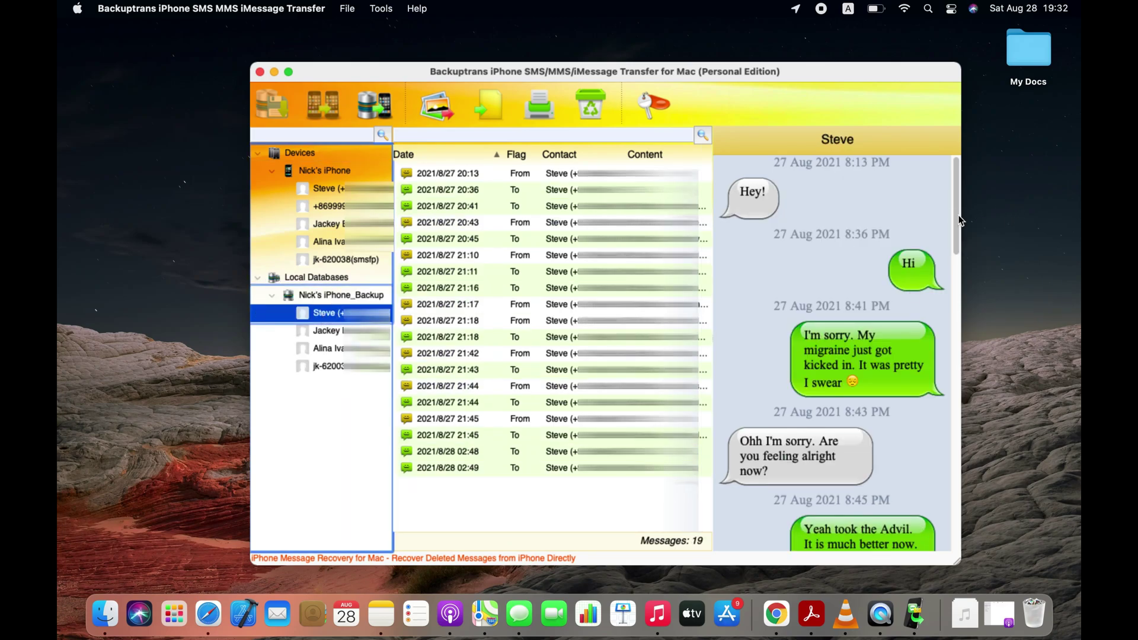
{"action": "left_click_drag", "start_coordinate": [956, 221], "coordinate": [957, 286]}
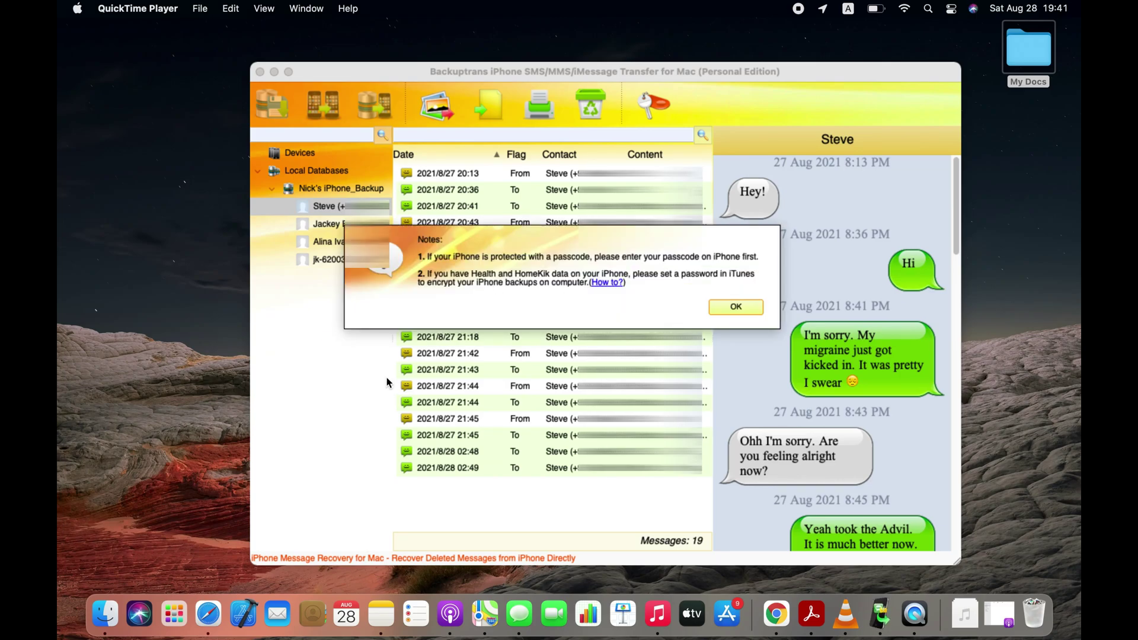
Dismiss the notes to load iPhone 2, then show the backup database's 26 messages
{"action": "left_click", "coordinate": [731, 306]}
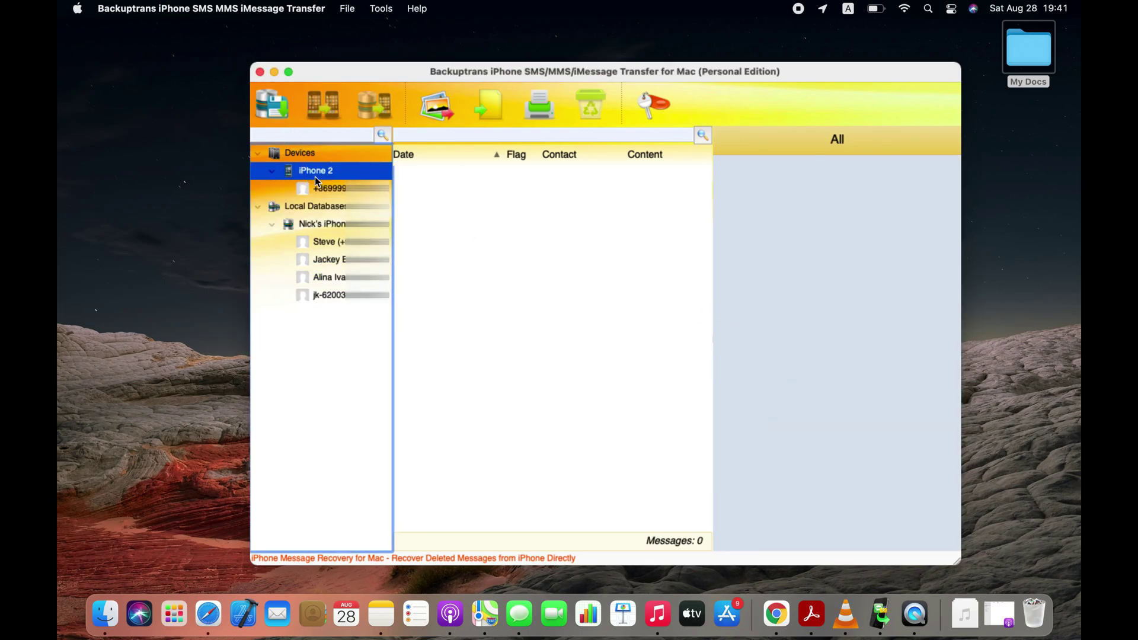
{"action": "left_click", "coordinate": [328, 229]}
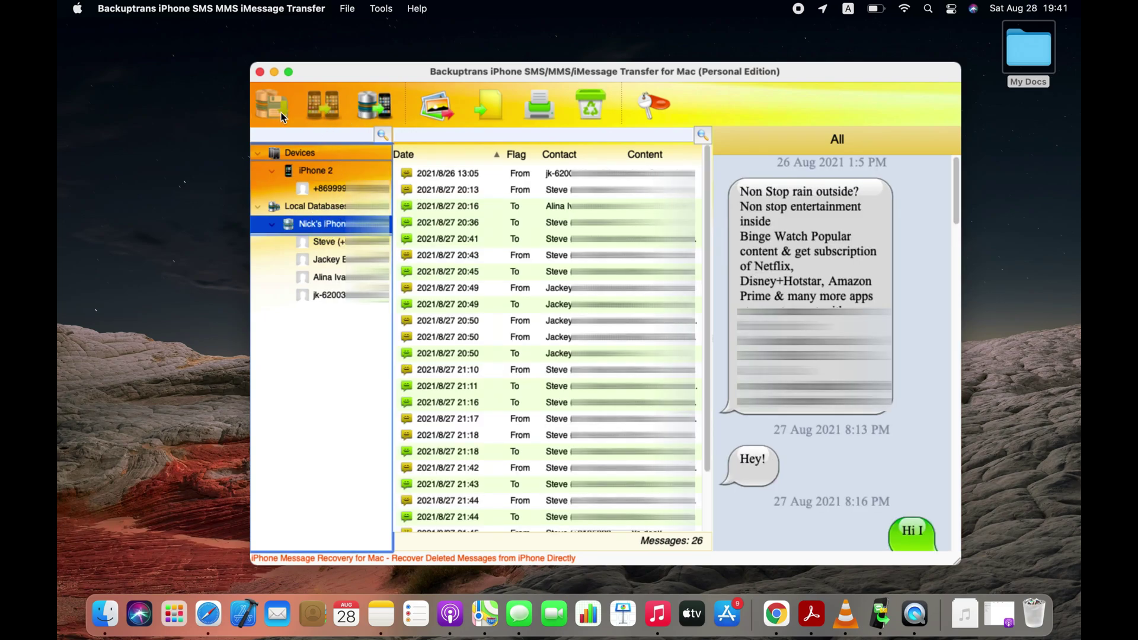
Send the backup database's messages to iPhone 2 as the chosen destination
{"action": "left_click", "coordinate": [378, 112]}
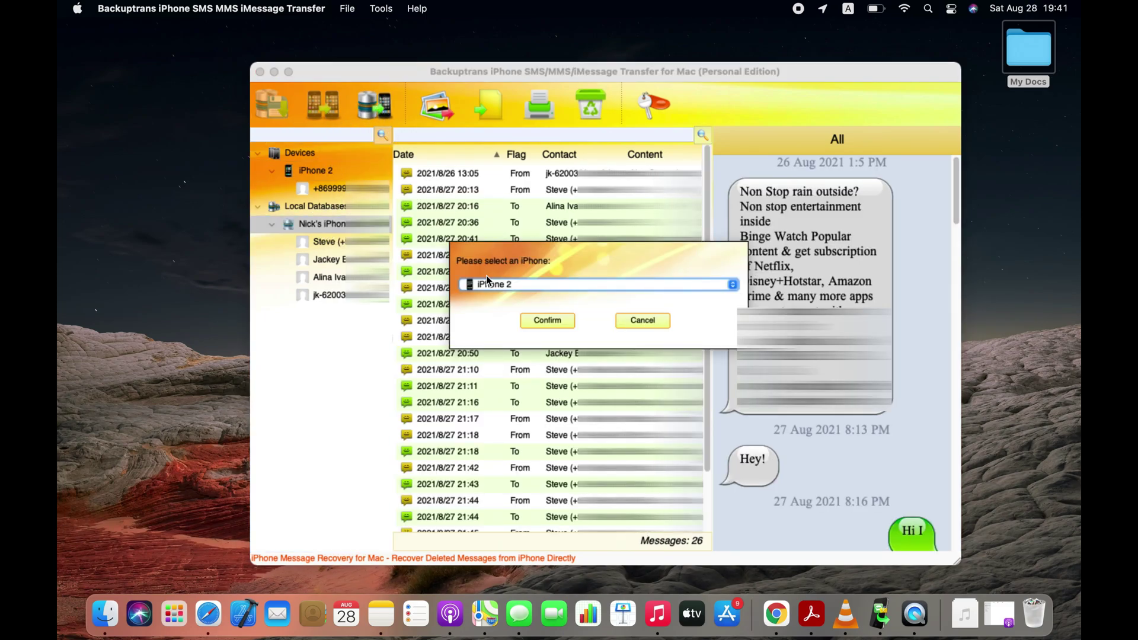
{"action": "left_click", "coordinate": [535, 323]}
{"action": "left_click", "coordinate": [538, 321]}
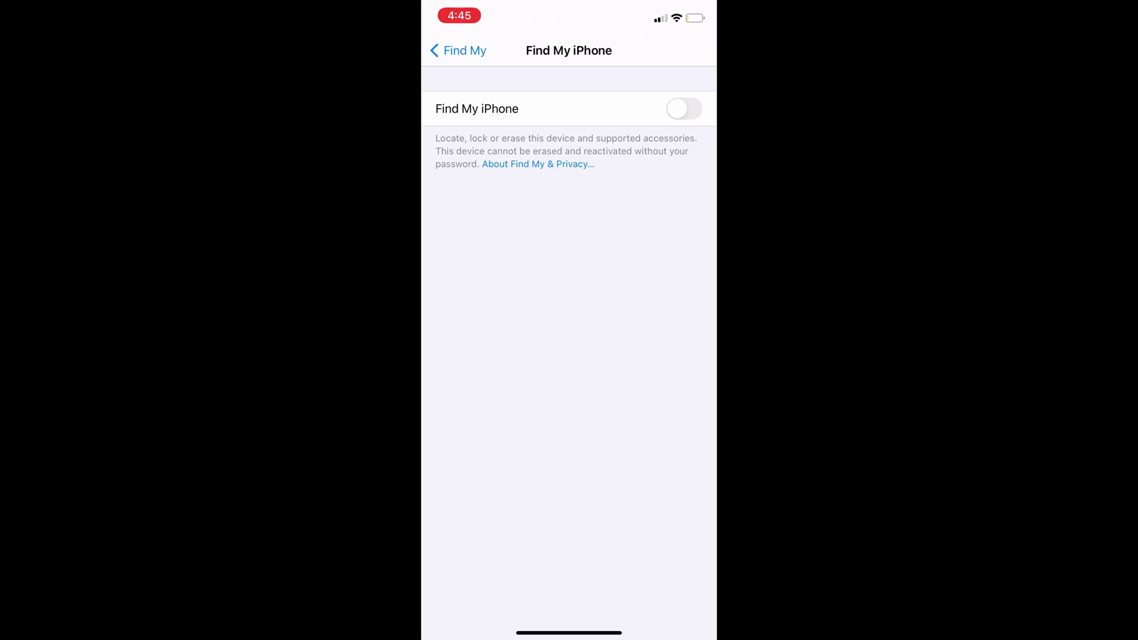
Back out of Find My iPhone settings to the main Settings list
{"action": "left_click", "coordinate": [457, 51]}
{"action": "left_click", "coordinate": [459, 51]}
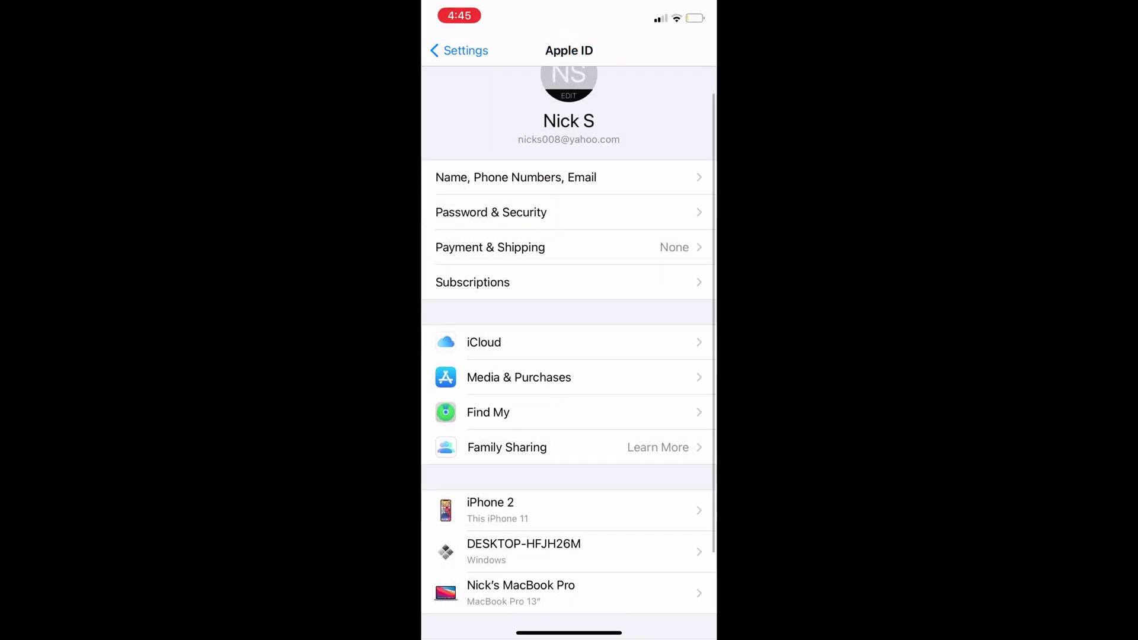
{"action": "scroll", "coordinate": [569, 355], "scroll_direction": "down", "scroll_amount": 1}
{"action": "left_click", "coordinate": [459, 51]}
{"action": "scroll", "coordinate": [569, 356], "scroll_direction": "down", "scroll_amount": 2}
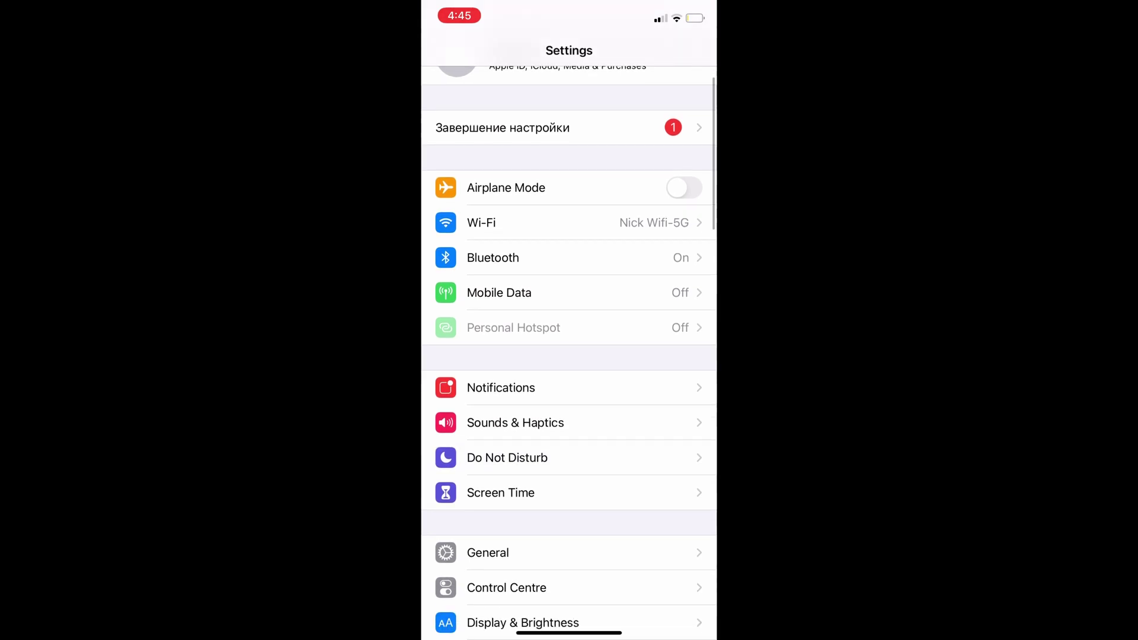
{"action": "scroll", "coordinate": [569, 356], "scroll_direction": "down", "scroll_amount": 5}
Enter the passcode in Face ID & Passcode, turn the passcode off, and close Settings
{"action": "left_click", "coordinate": [515, 517]}
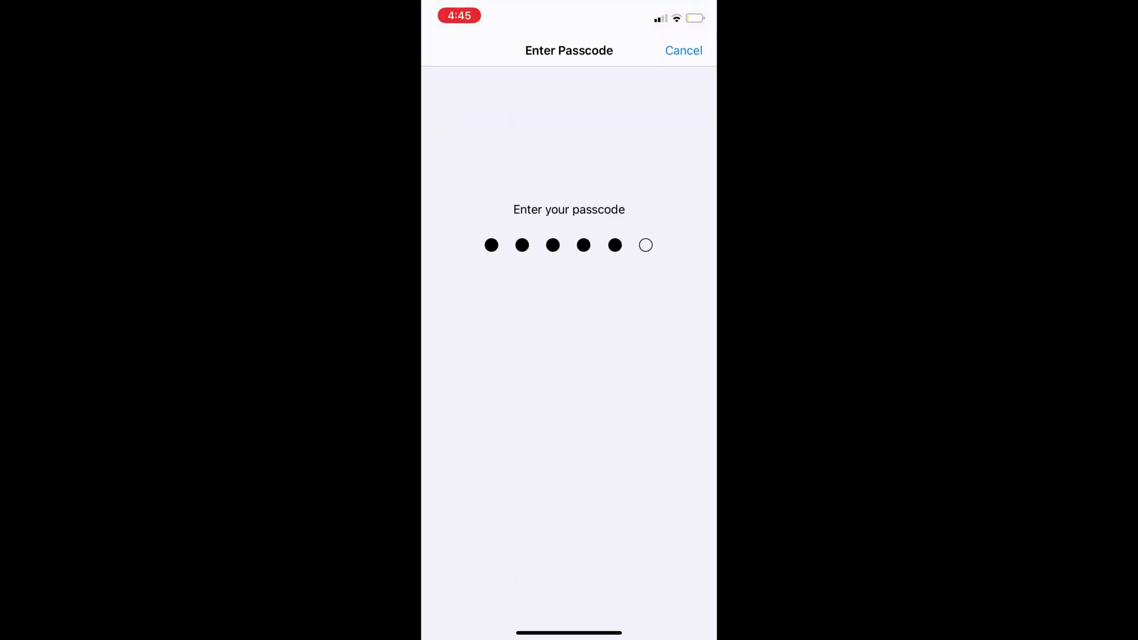
{"action": "type", "text": "1"}
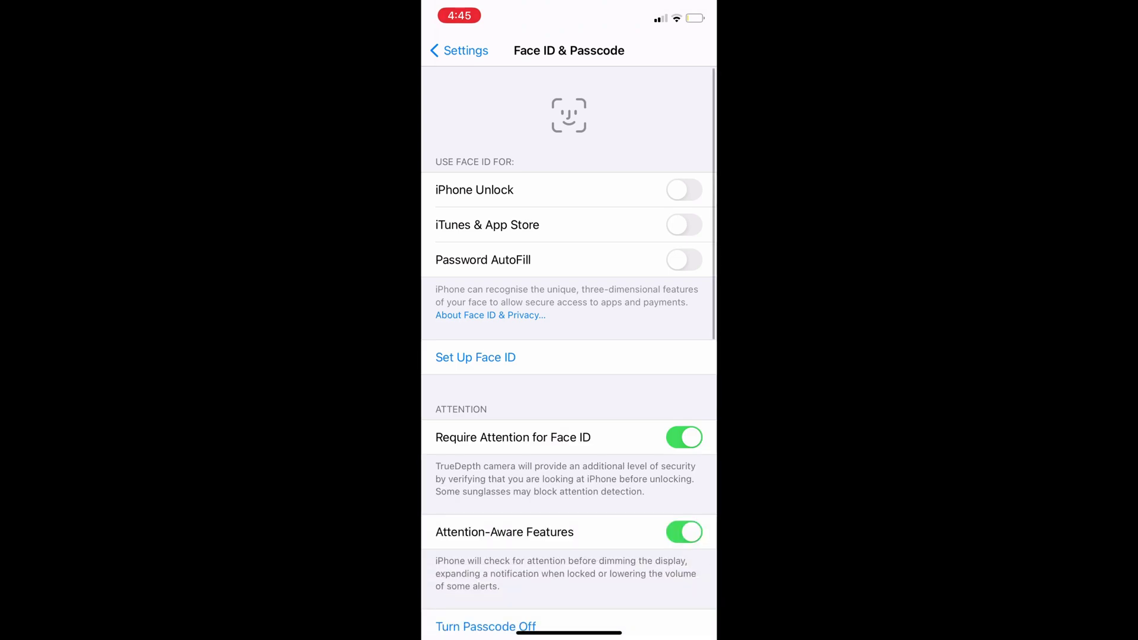
{"action": "scroll", "coordinate": [568, 350], "scroll_direction": "down", "scroll_amount": 3}
{"action": "left_click", "coordinate": [486, 470]}
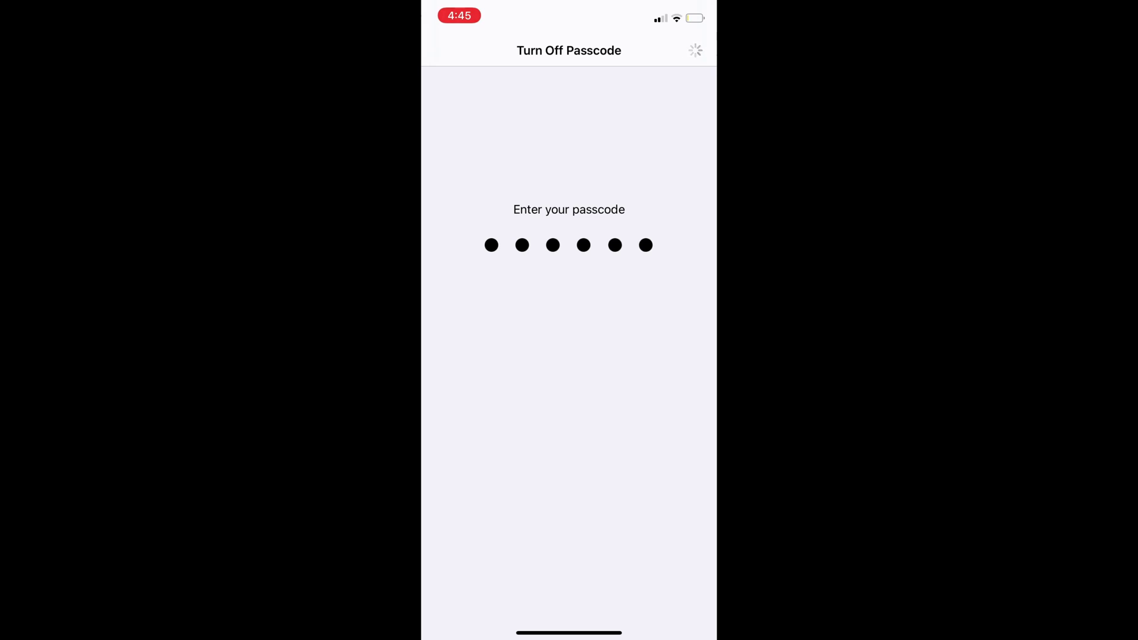
{"action": "left_click_drag", "start_coordinate": [569, 632], "coordinate": [568, 356]}
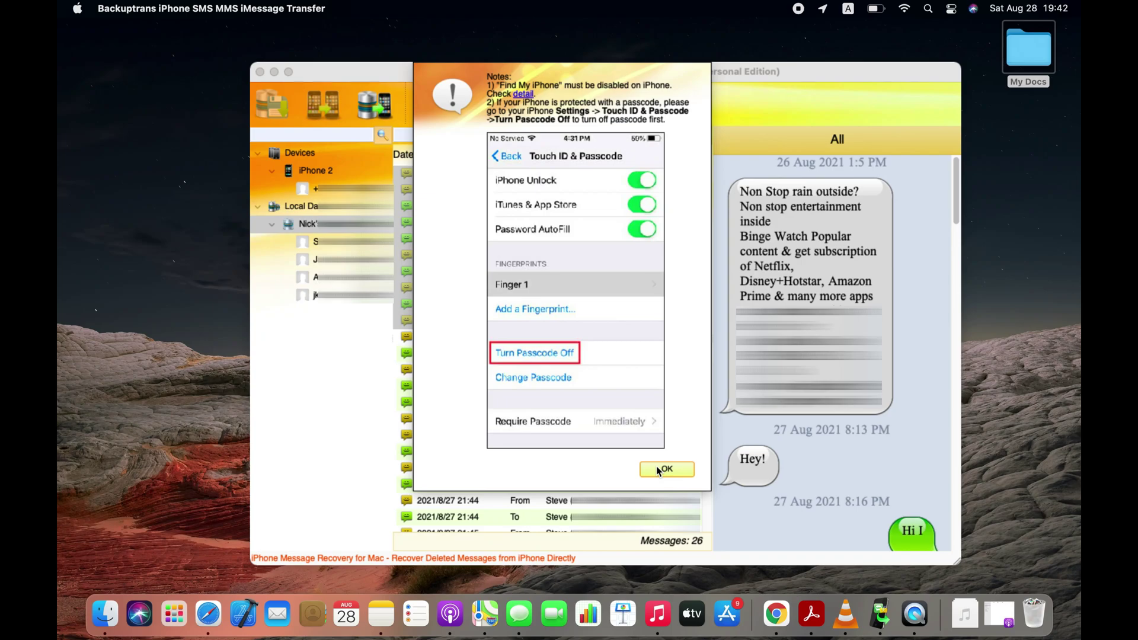
Confirm the Notes dialog so the 26 messages are recovered to iPhone 2, then dismiss the success alert
{"action": "left_click", "coordinate": [656, 465]}
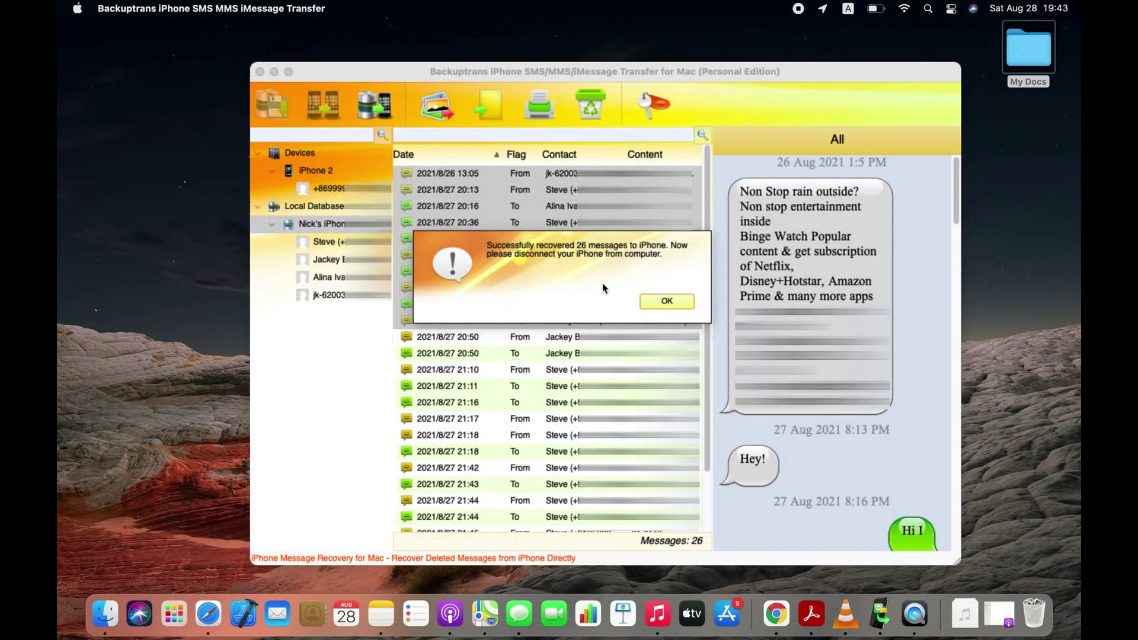
{"action": "left_click", "coordinate": [667, 302]}
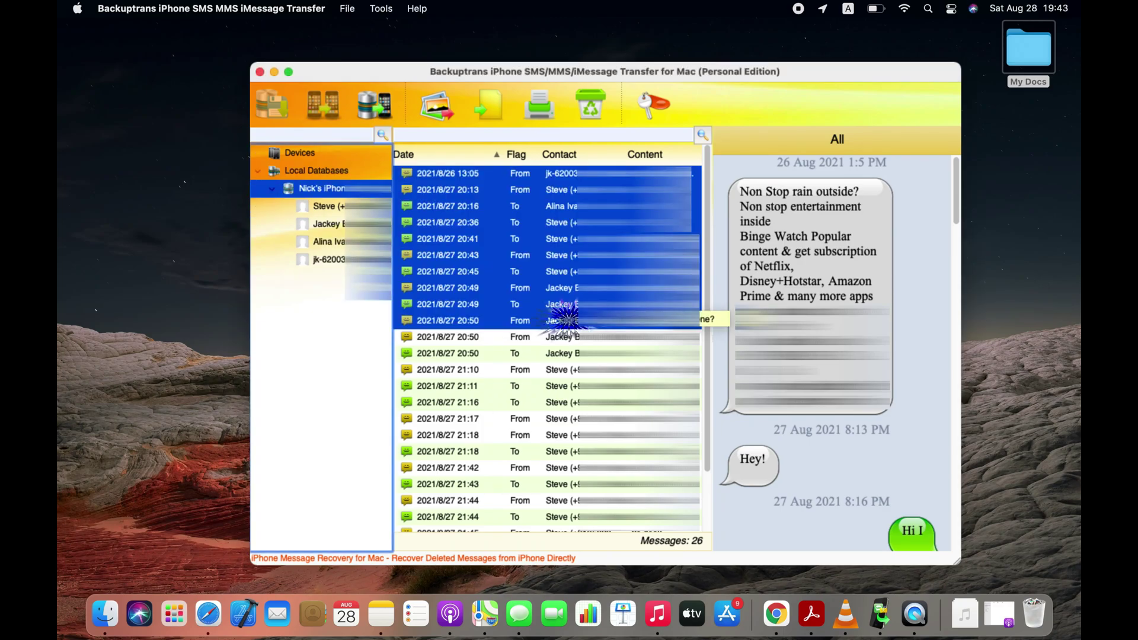